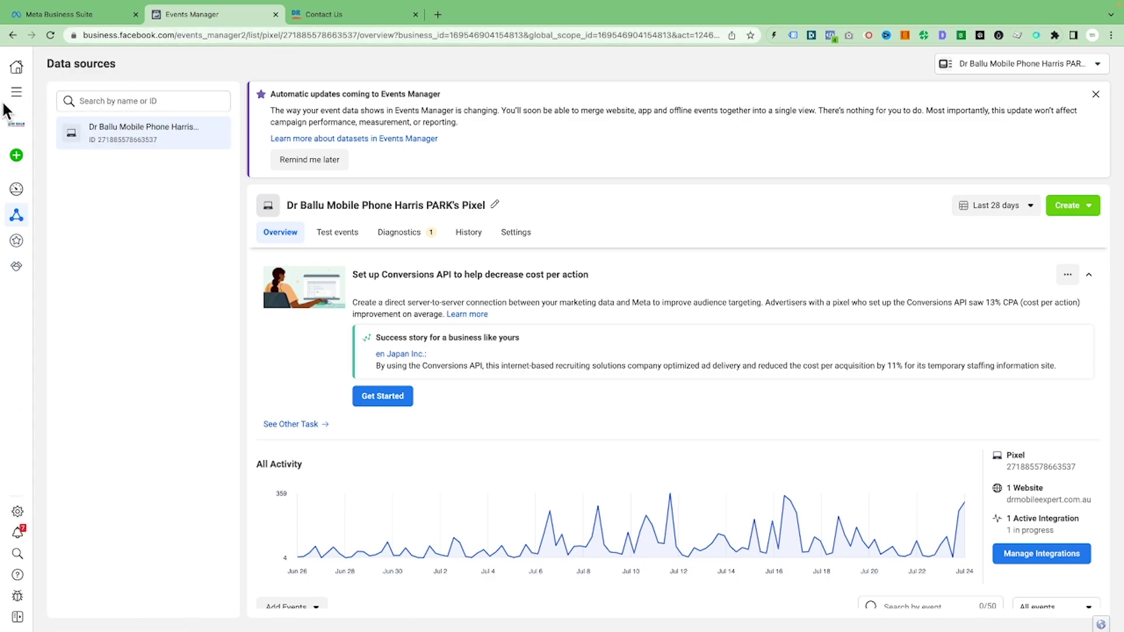
- Go to Events Manager's pixel data source and choose adding events from the pixel
left_click(16, 91)
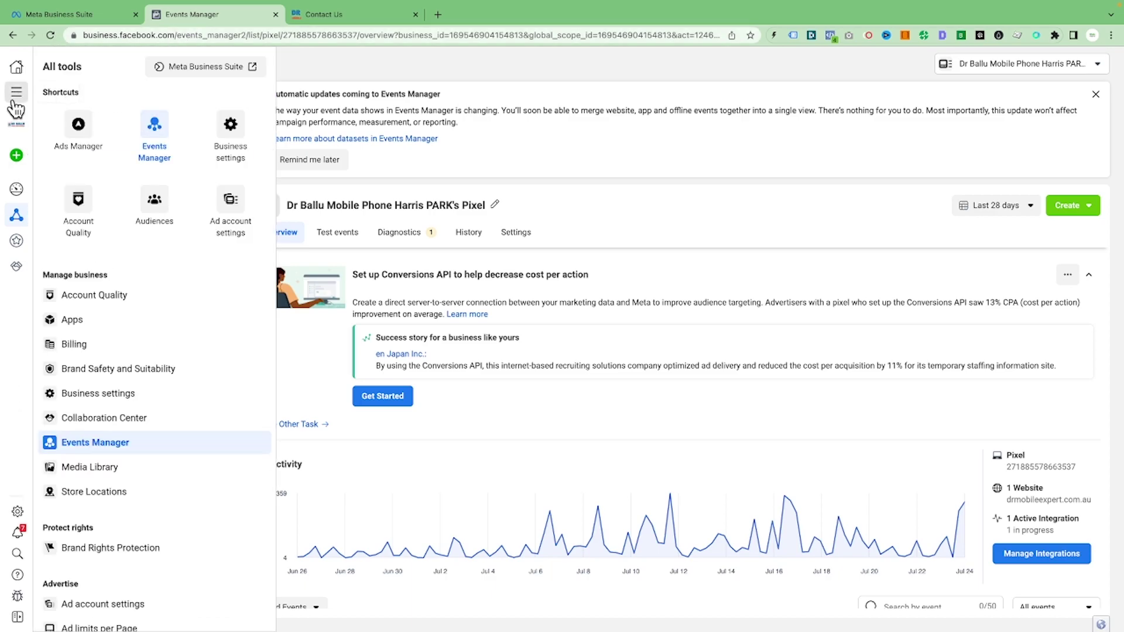
left_click(157, 137)
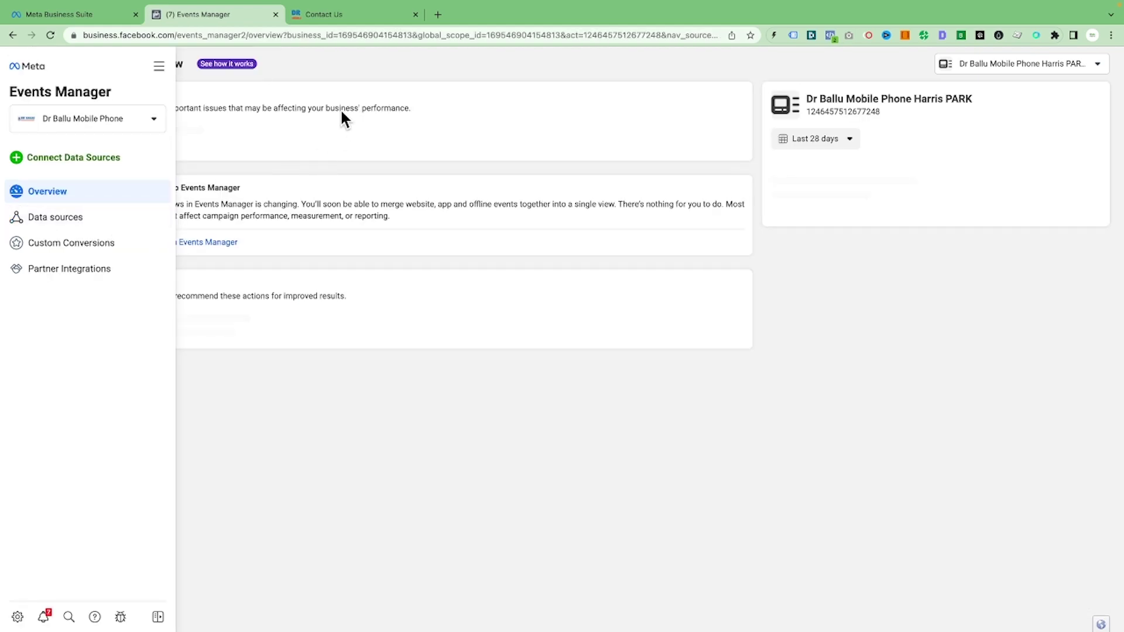
left_click(19, 221)
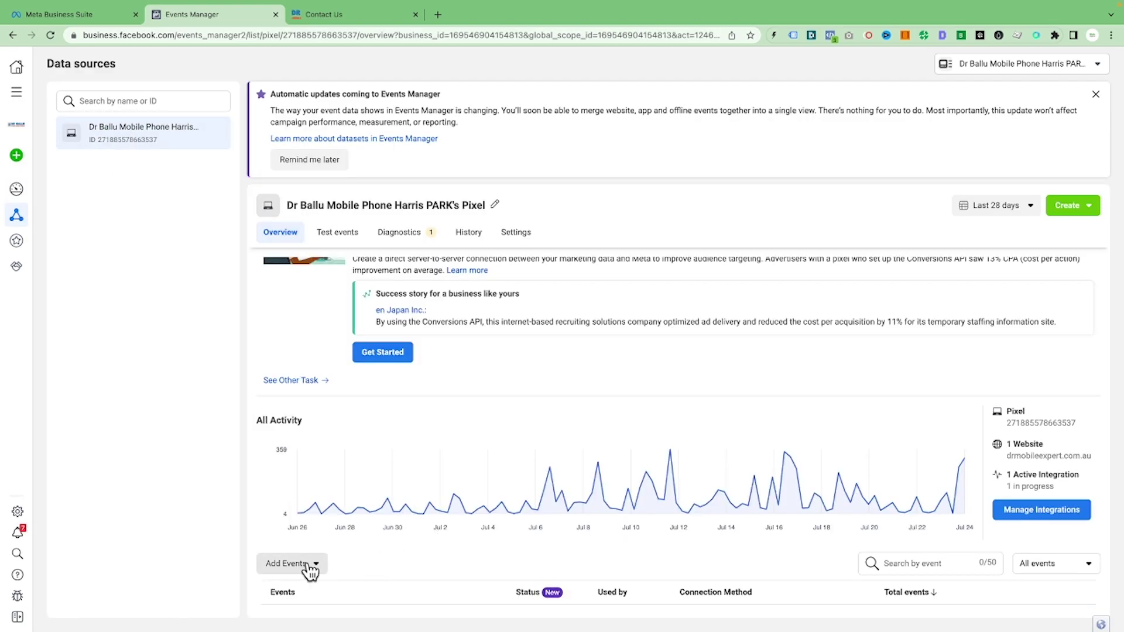
left_click(310, 566)
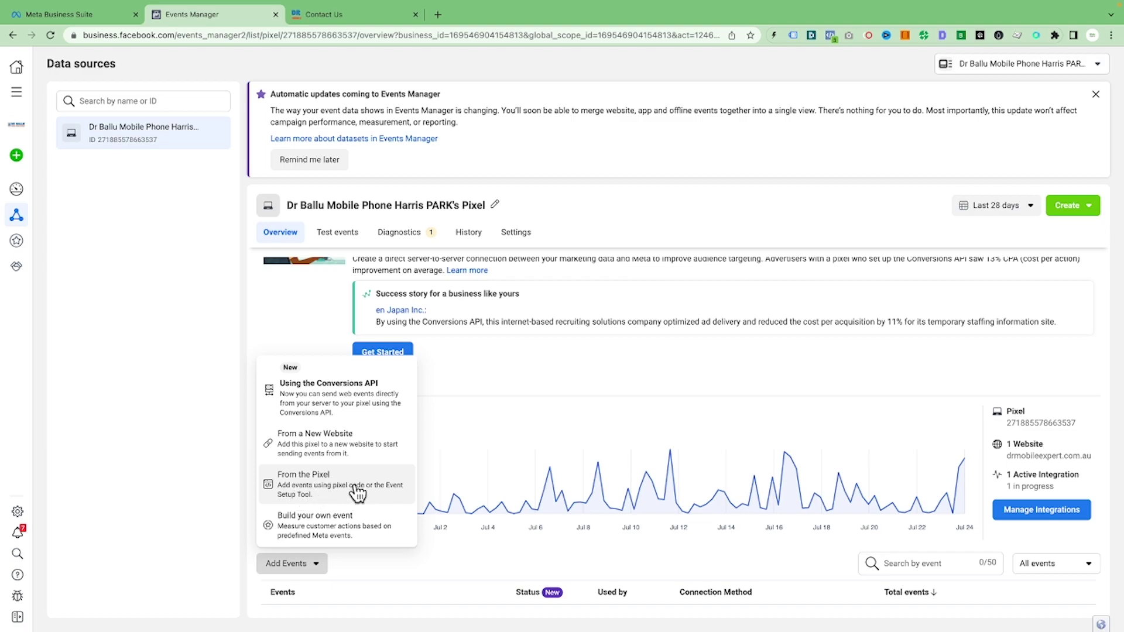
left_click(301, 478)
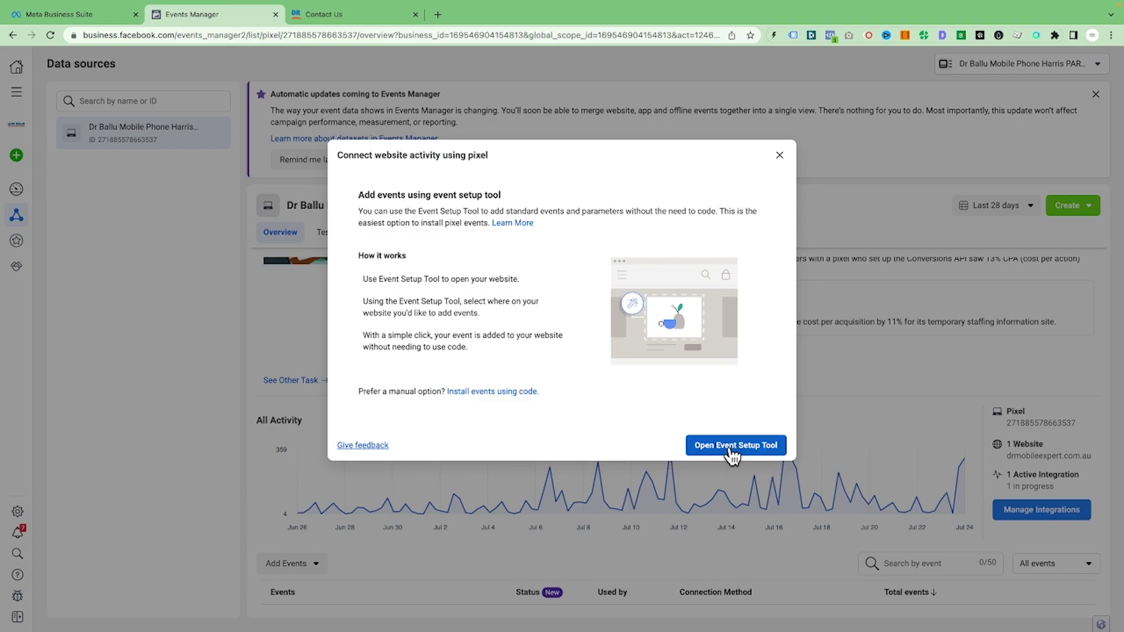
- Launch the Event Setup Tool on the pasted contact page URL
left_click(729, 447)
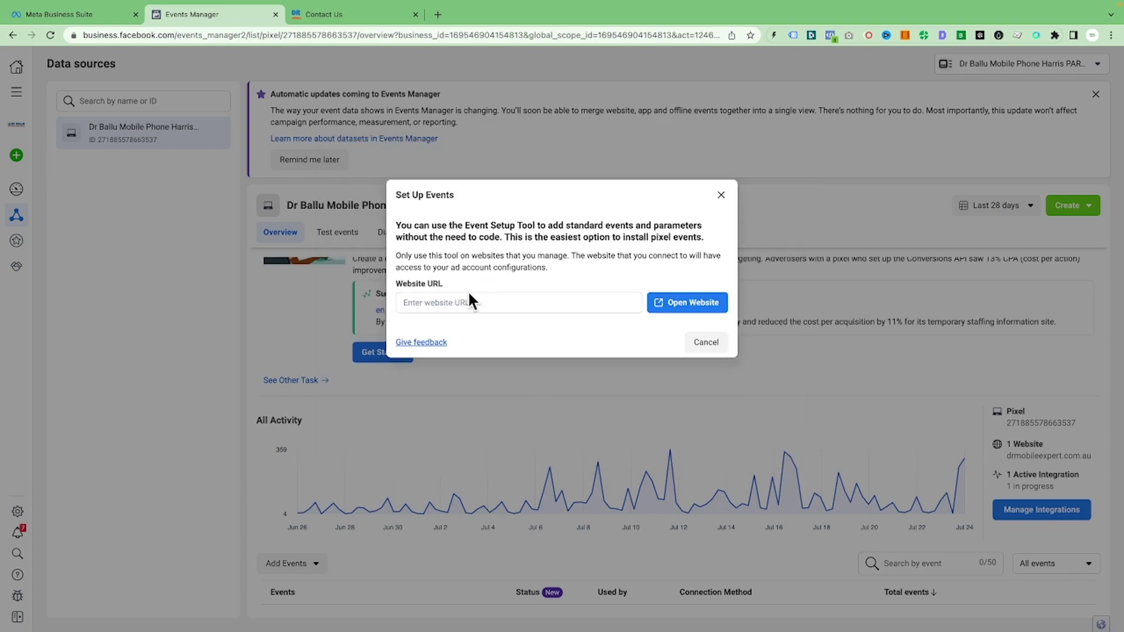
left_click(468, 298)
type("https://drmobileexpert.com.au/contact/")
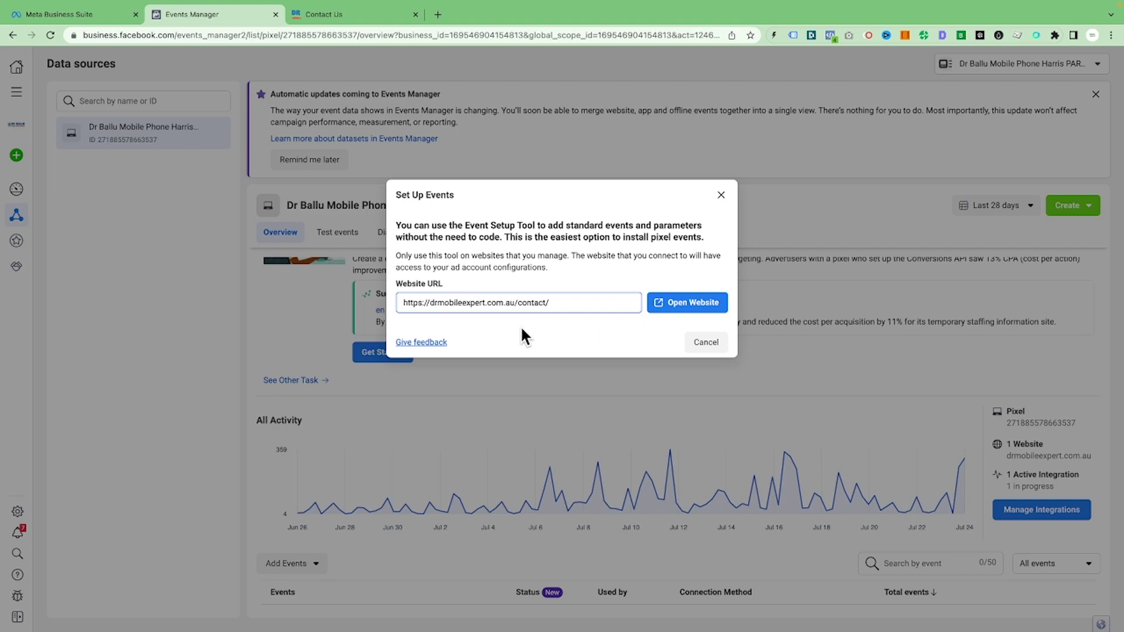
left_click(702, 307)
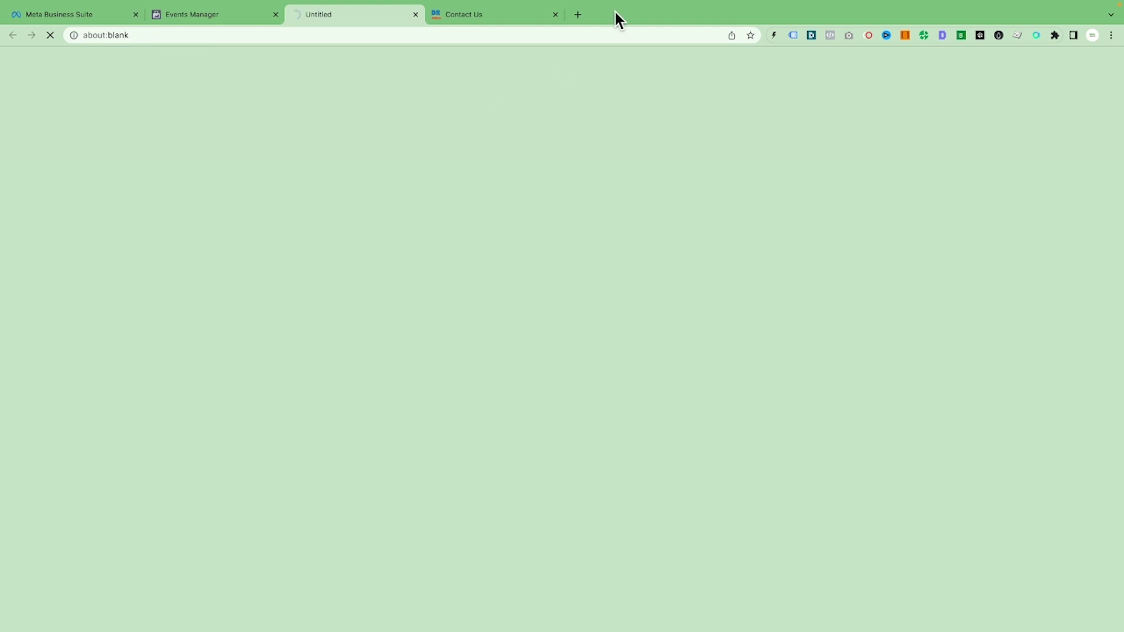
- Close the old Contact Us tab and show the events tracked on this page
left_click(556, 15)
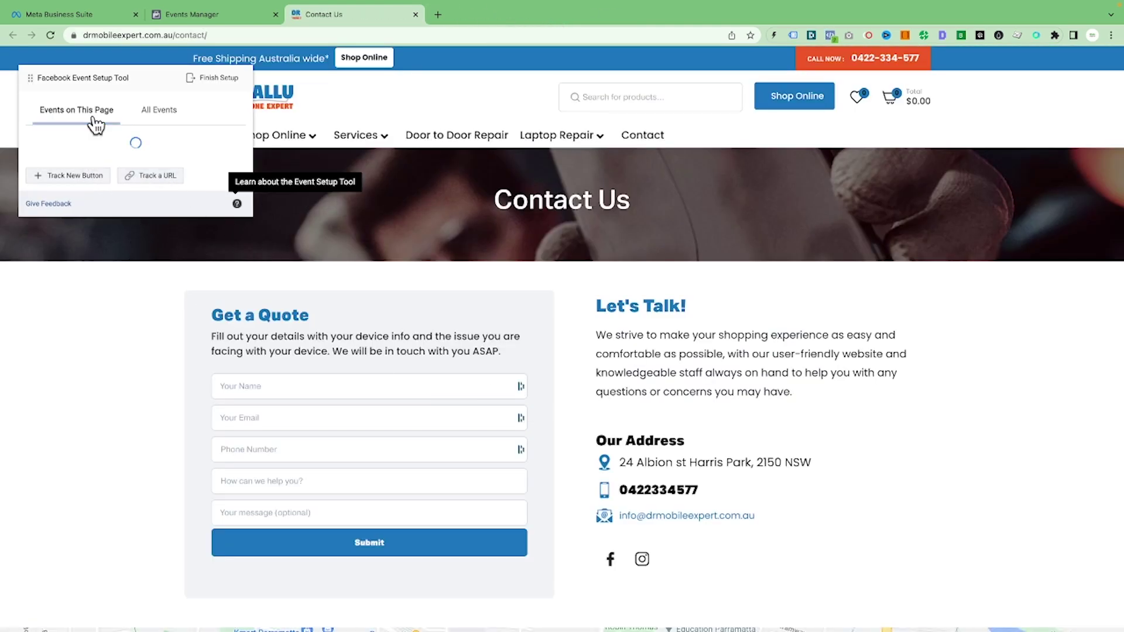
left_click(57, 117)
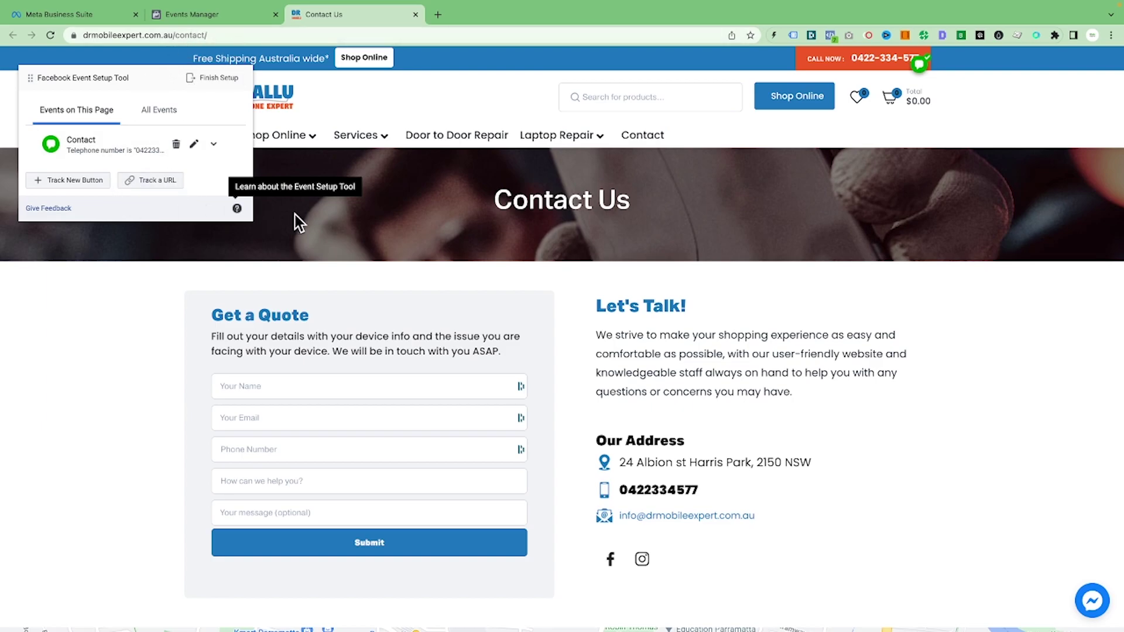
scroll(784, 603, "down", 2)
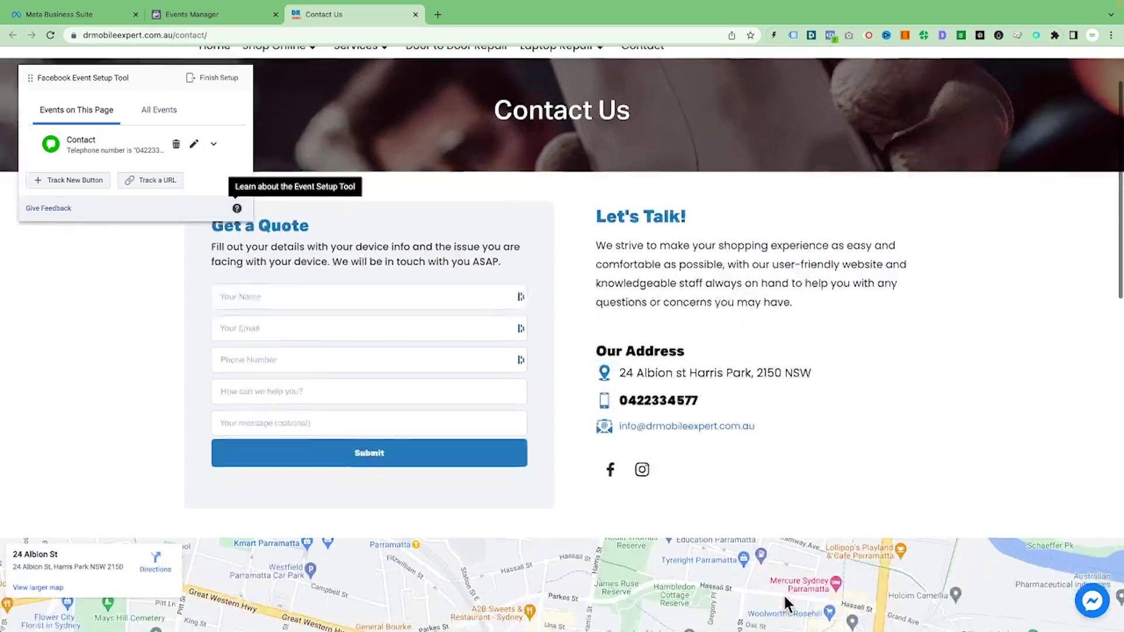
scroll(784, 603, "down", 2)
scroll(783, 603, "down", 3)
scroll(784, 603, "up", 8)
scroll(784, 597, "down", 1)
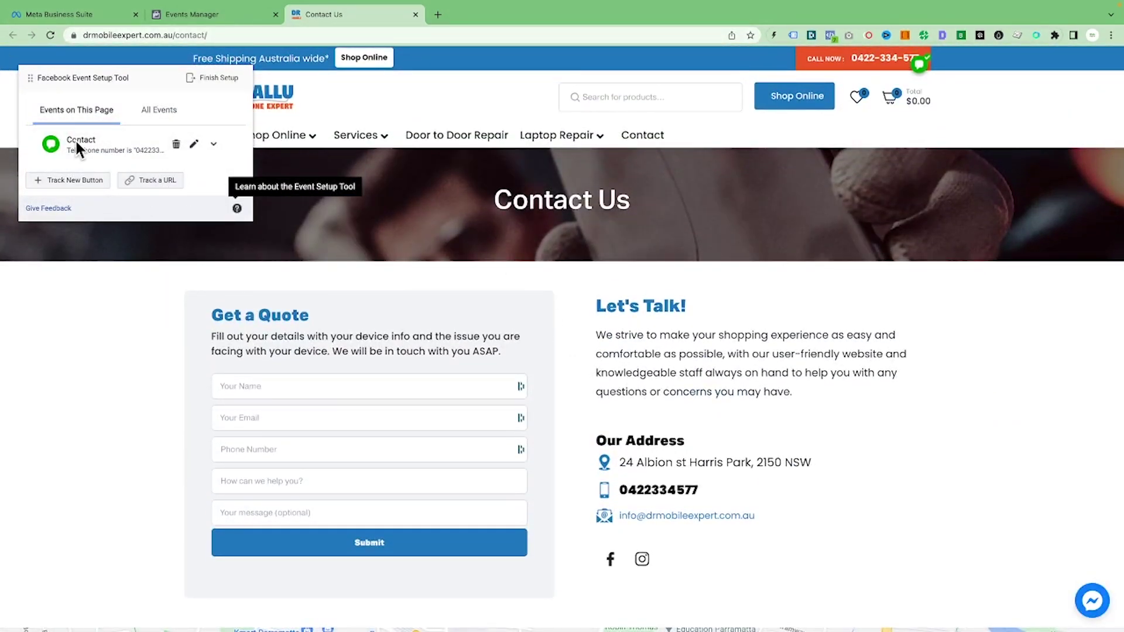
- Track a Lead event by URL on the contact page, without value, and confirm it
left_click(162, 182)
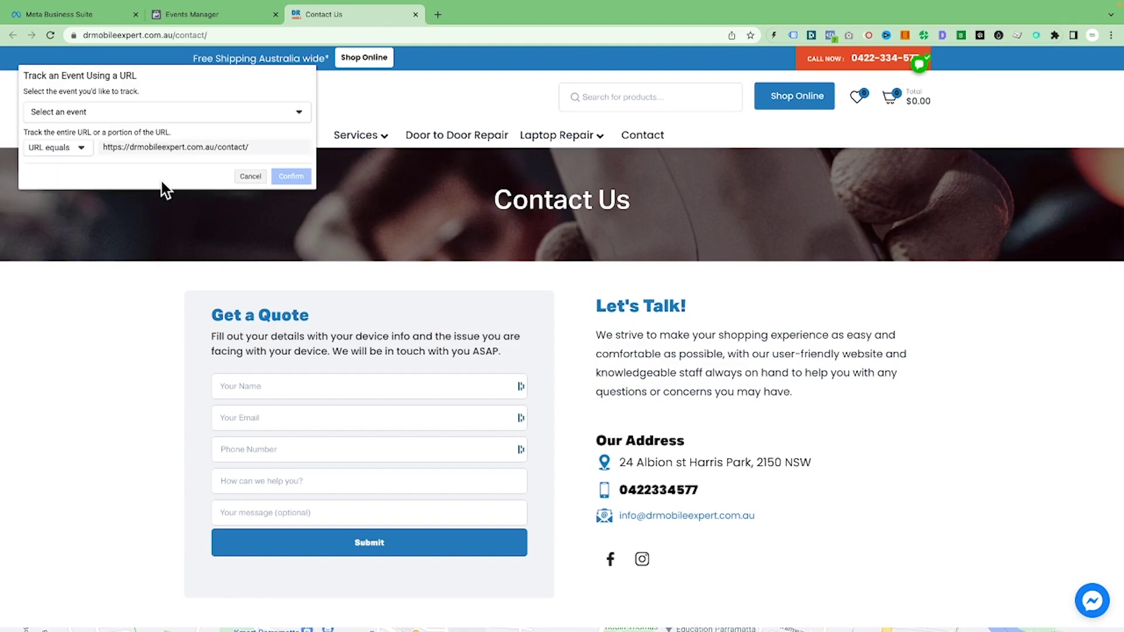
left_click(161, 112)
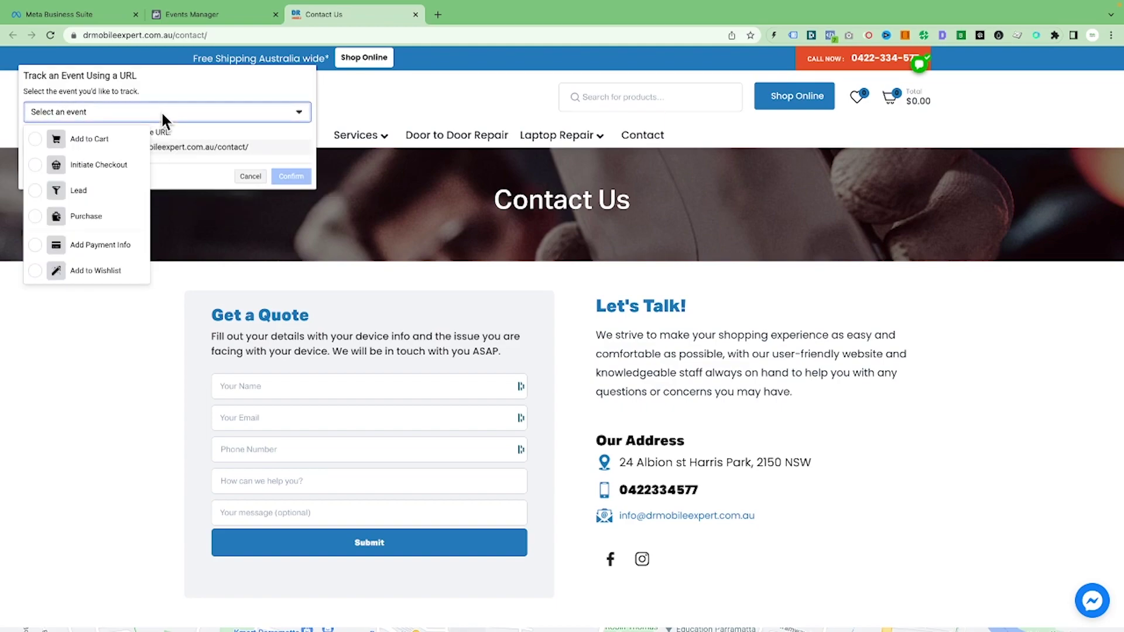
left_click(94, 195)
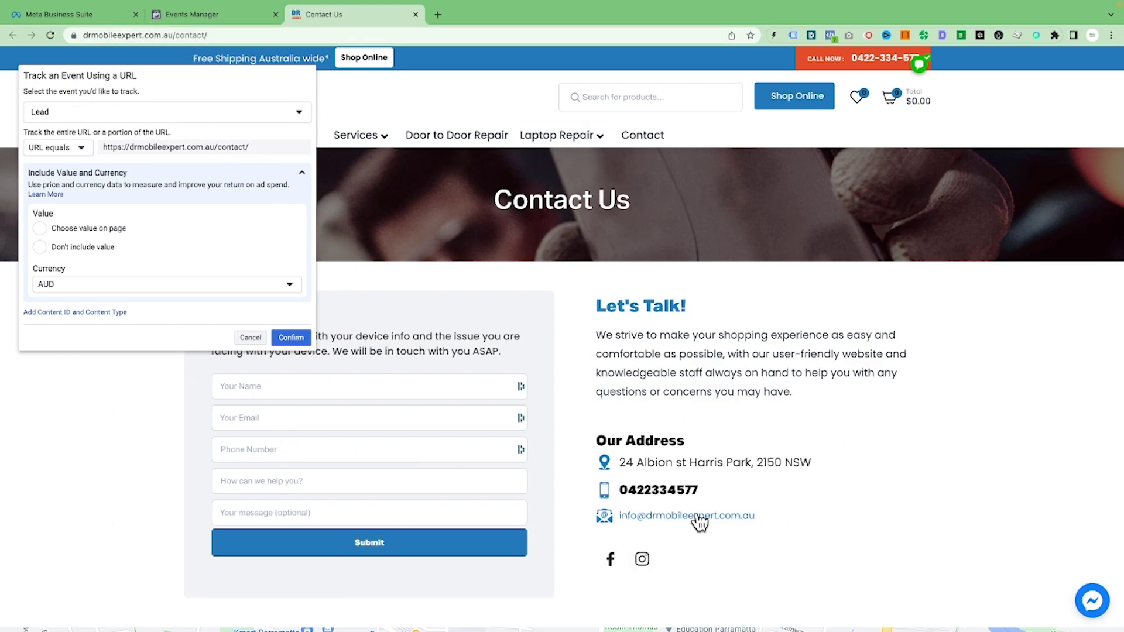
left_click(247, 104)
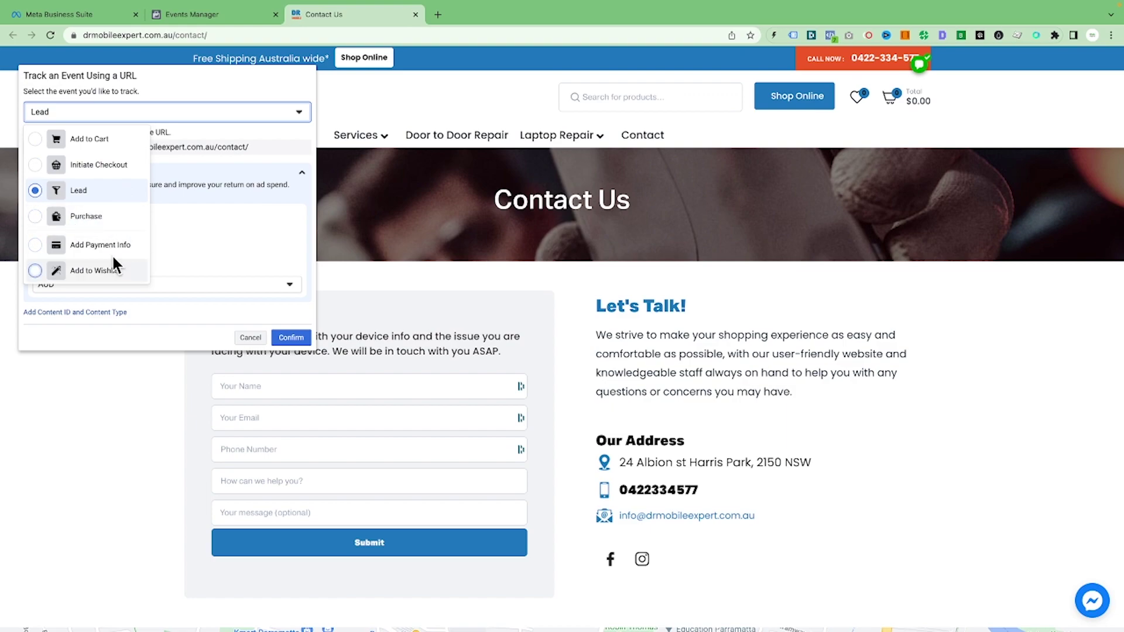
scroll(111, 254, "down", 2)
scroll(106, 257, "down", 1)
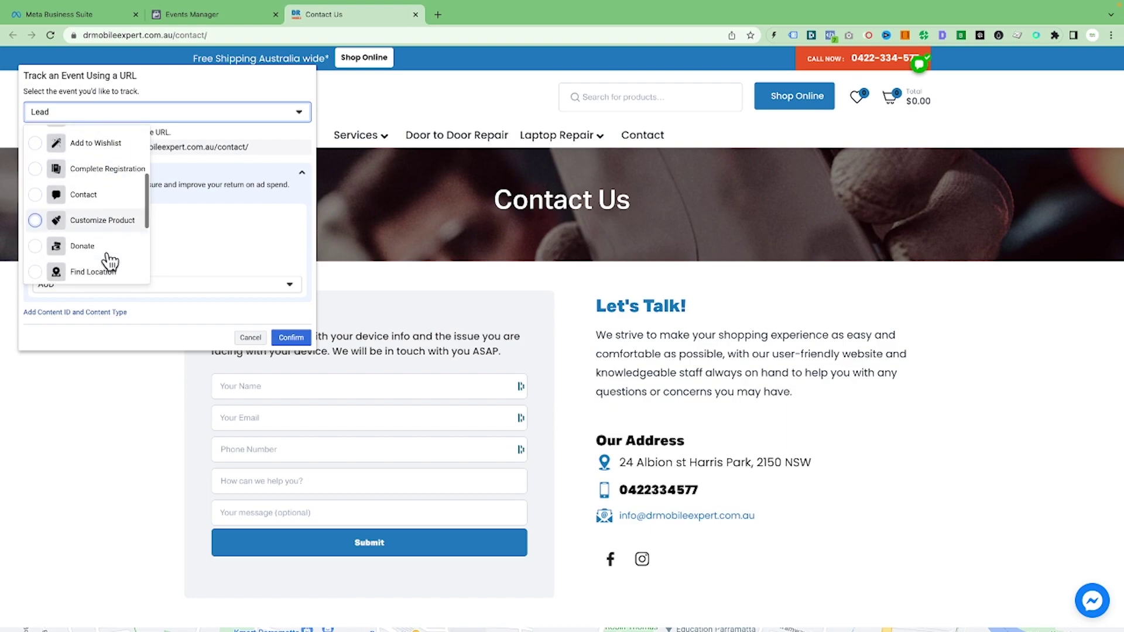
scroll(108, 258, "down", 2)
scroll(106, 255, "down", 1)
scroll(96, 182, "up", 1)
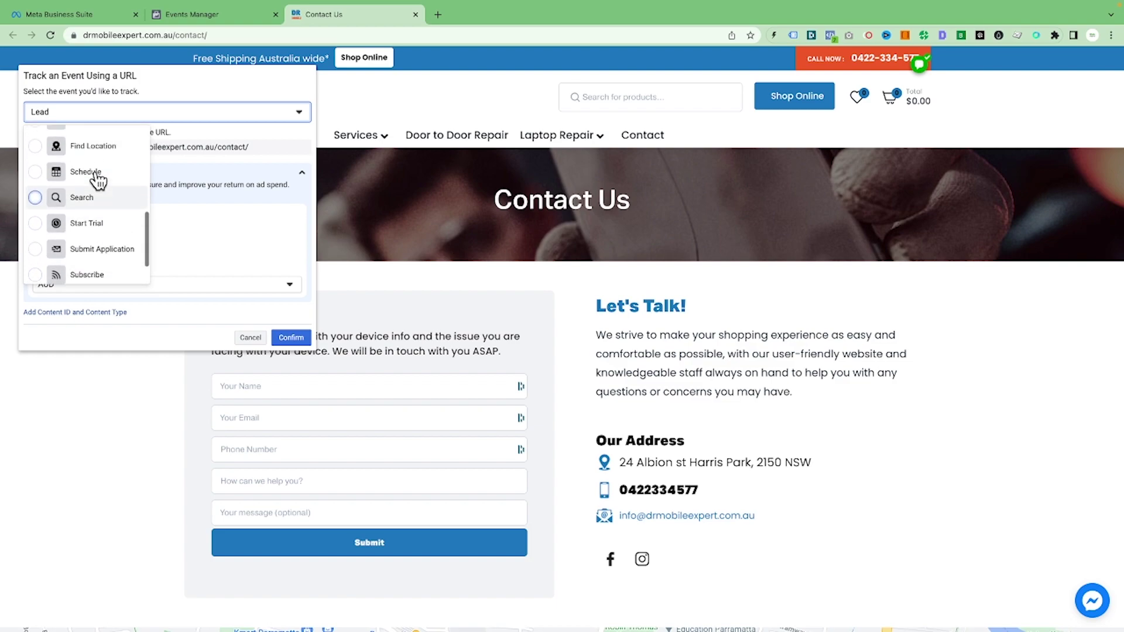
scroll(98, 180, "up", 3)
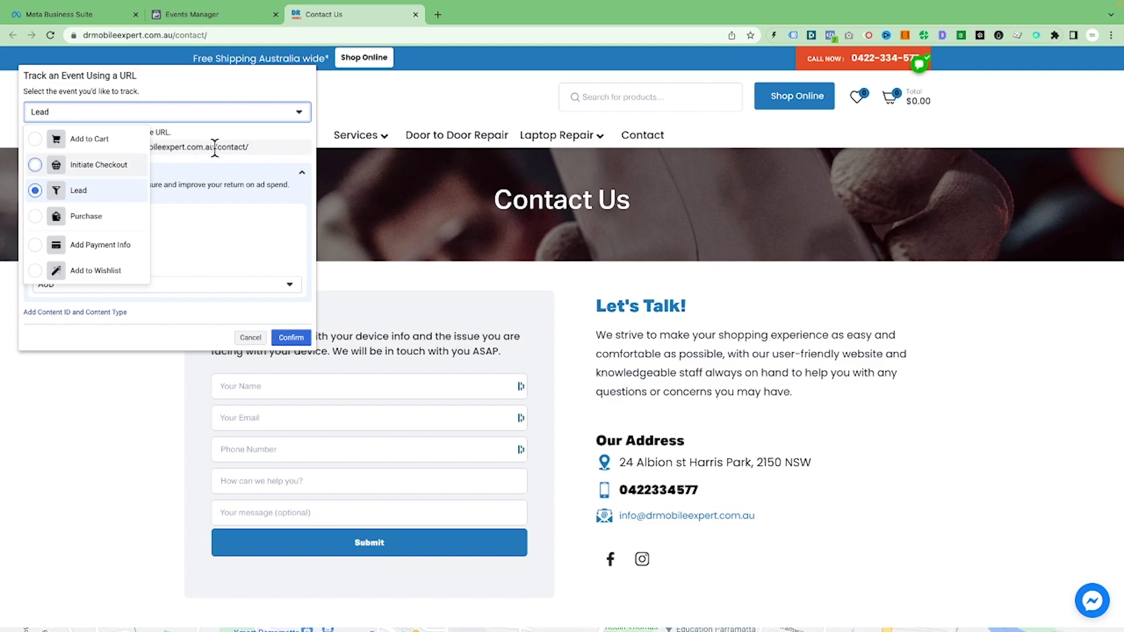
left_click(278, 132)
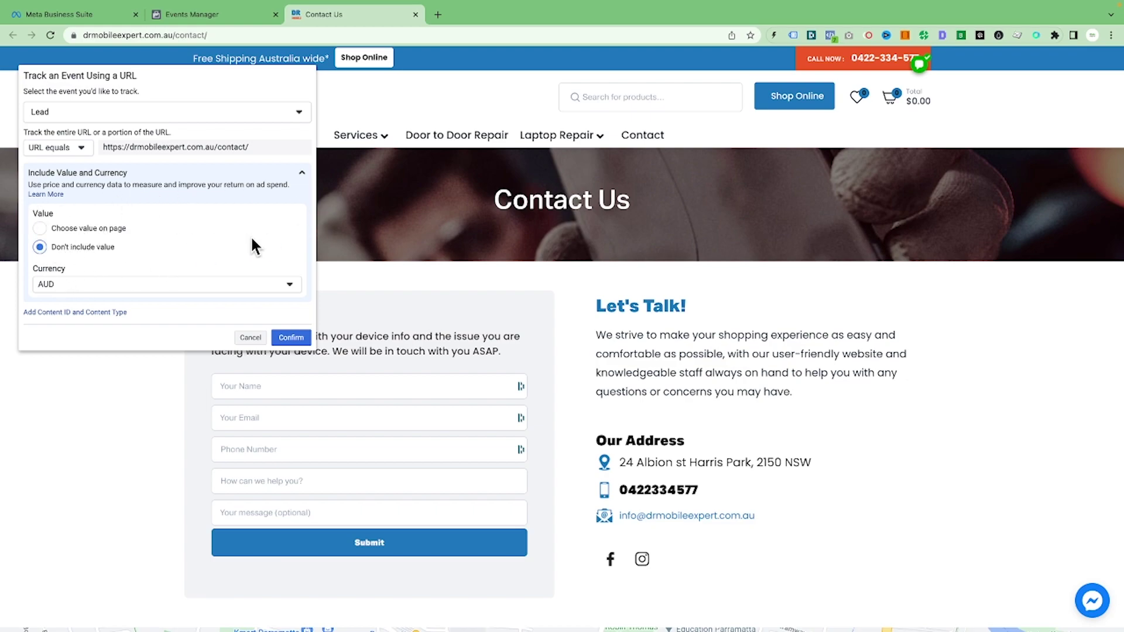
left_click(292, 341)
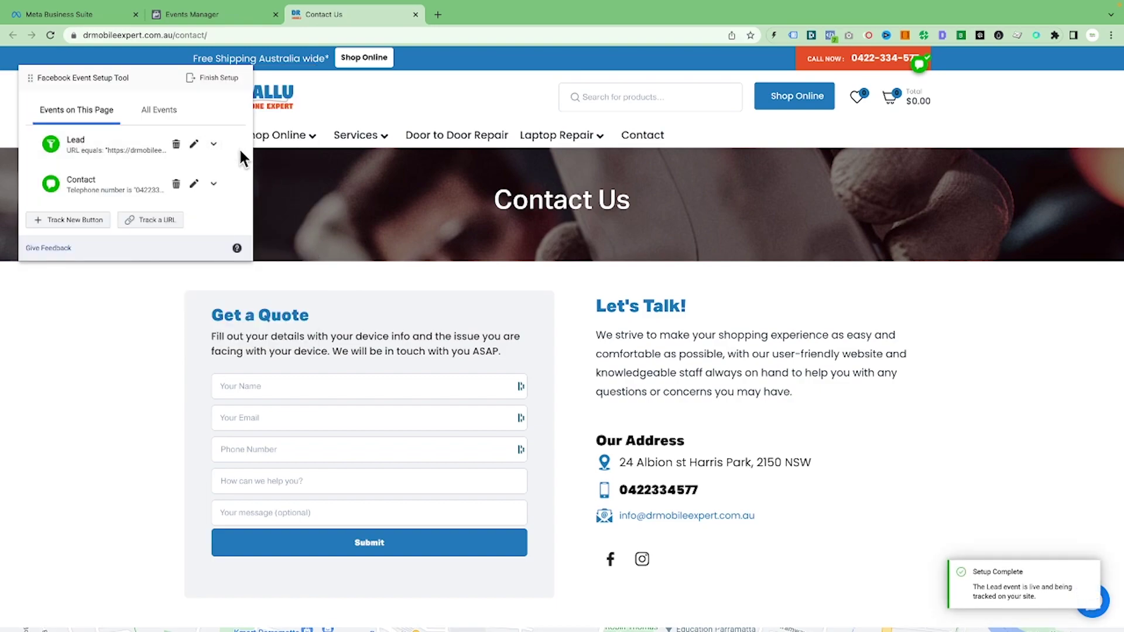
- Finish setup, mark the tool helpful with Don't ask me again, and submit the feedback
left_click(212, 82)
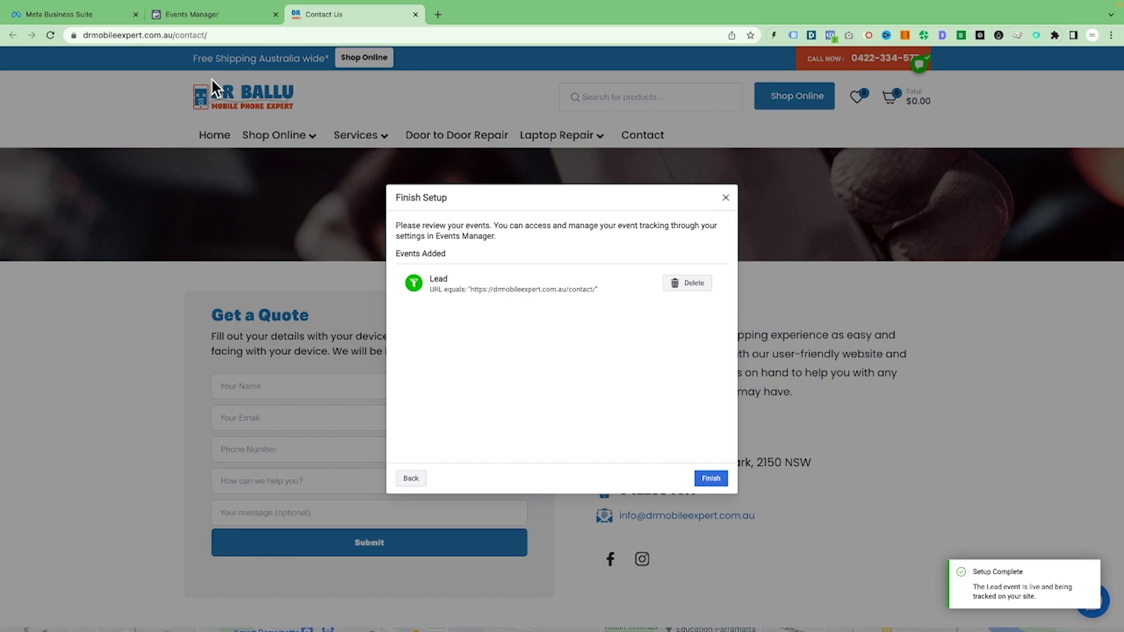
left_click(711, 482)
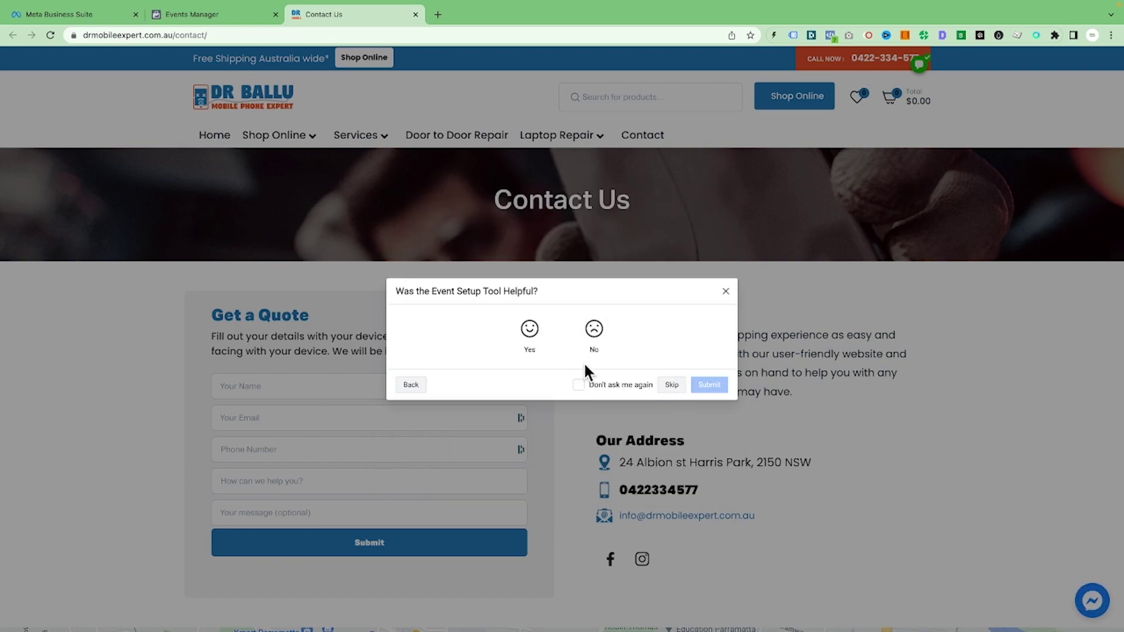
left_click(598, 386)
left_click(532, 331)
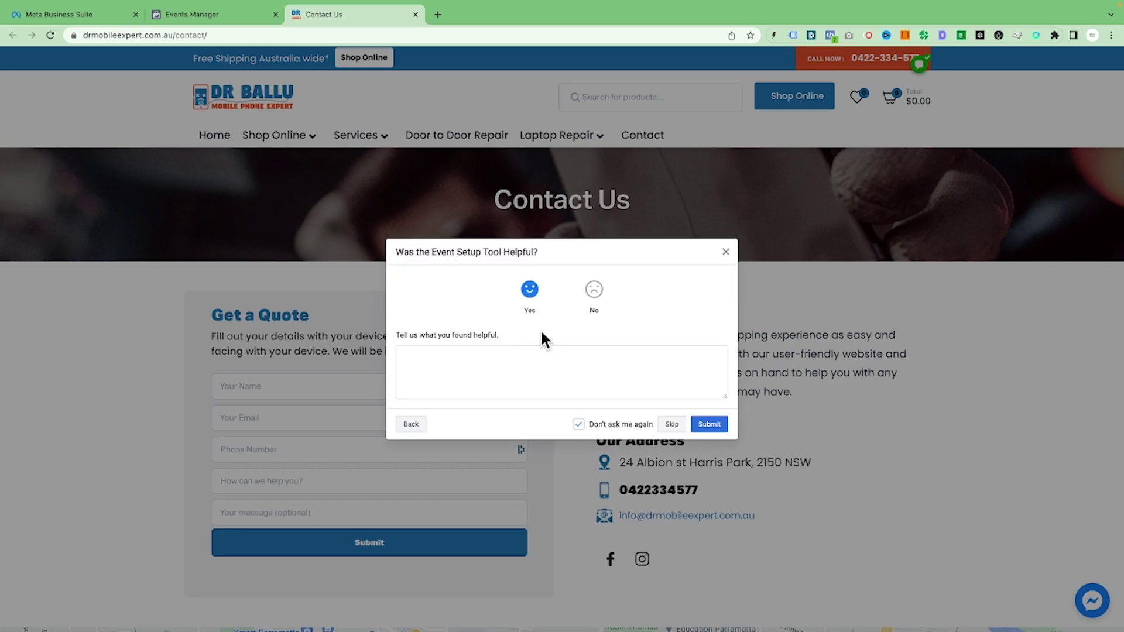
left_click(710, 425)
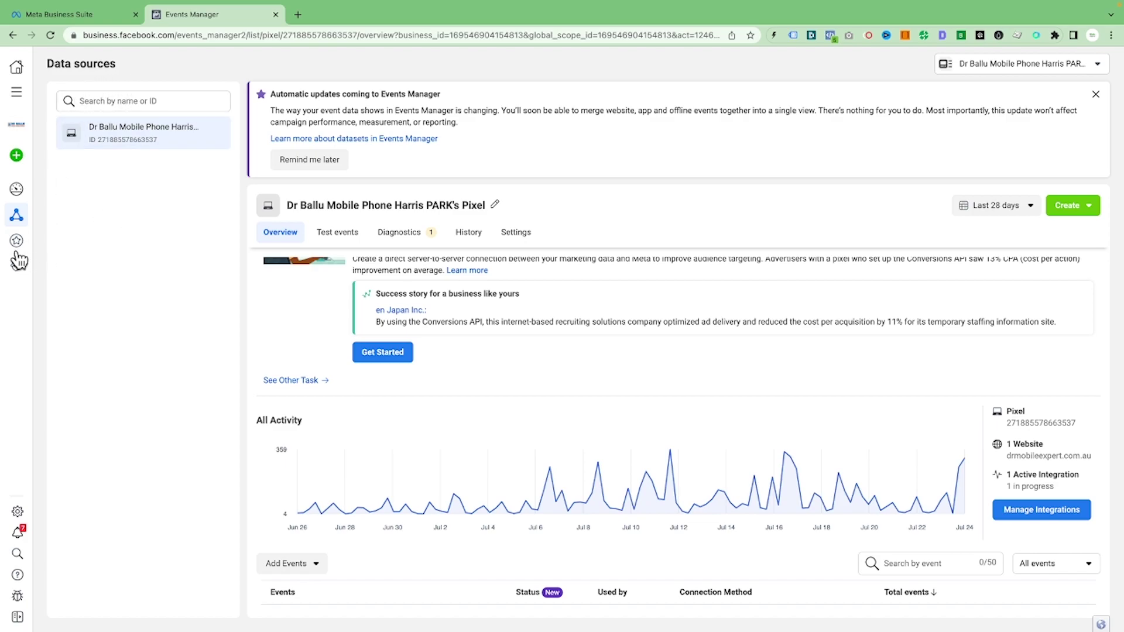
mouse_move(18, 242)
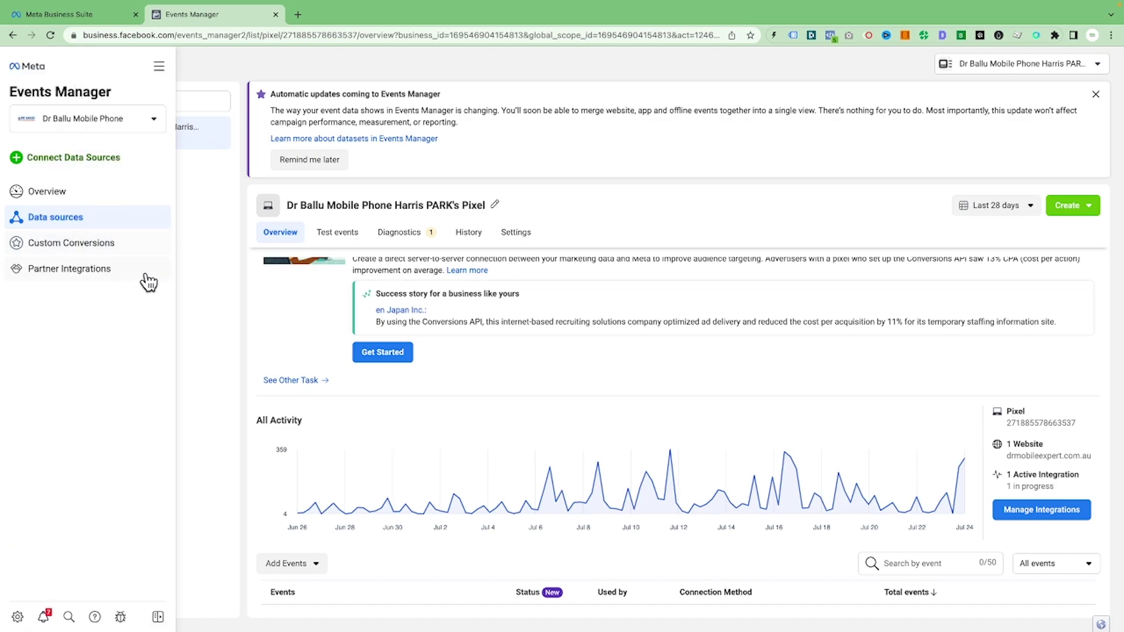
- Start a new custom conversion named View Contact us page
left_click(1086, 208)
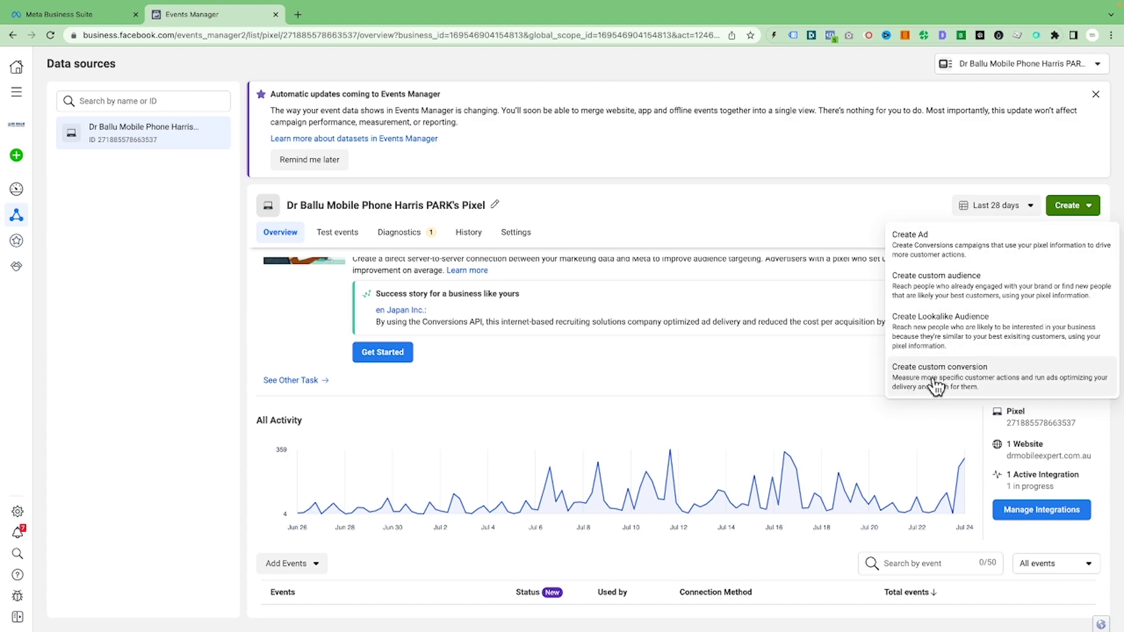
mouse_move(16, 241)
left_click(44, 248)
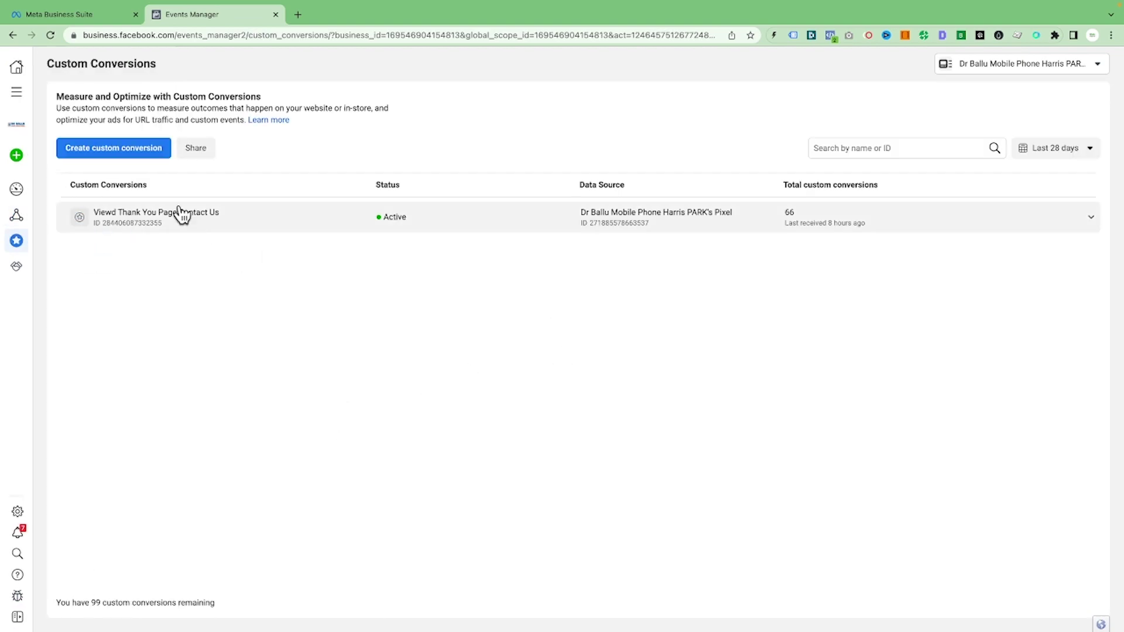
left_click(113, 148)
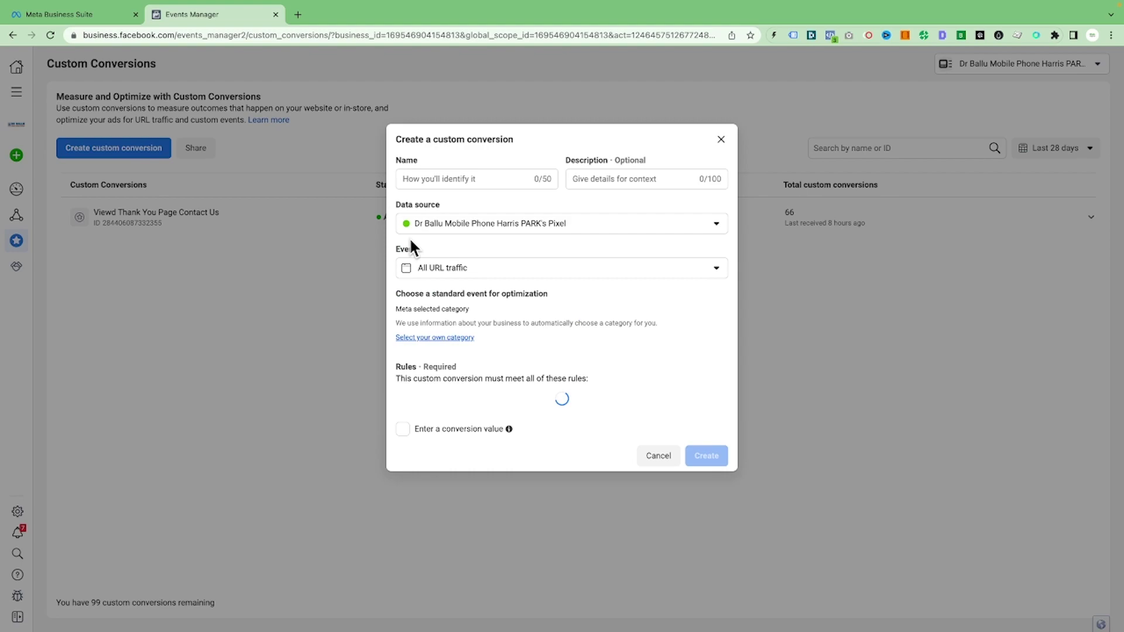
left_click(430, 165)
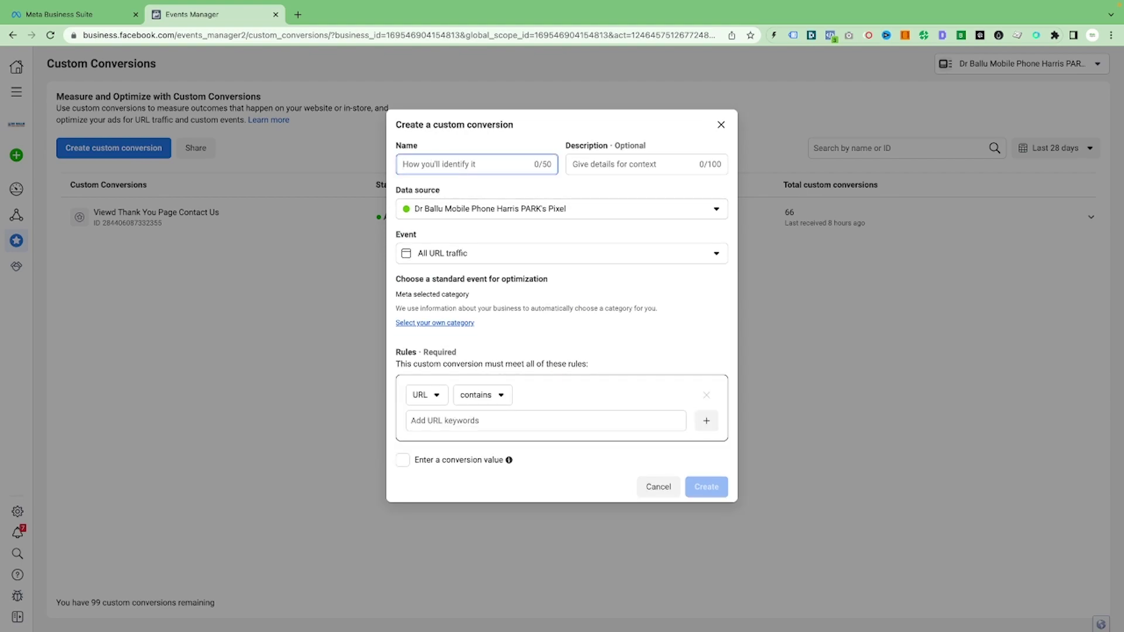
type("View Contact us page")
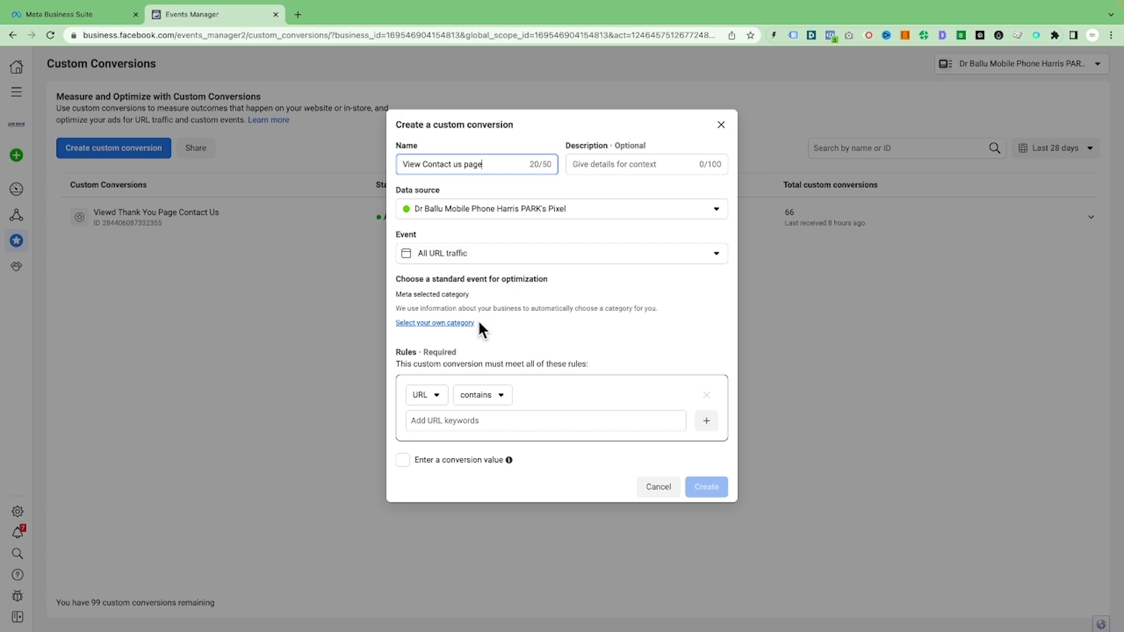
- Set the conversion to count Lead events
left_click(490, 257)
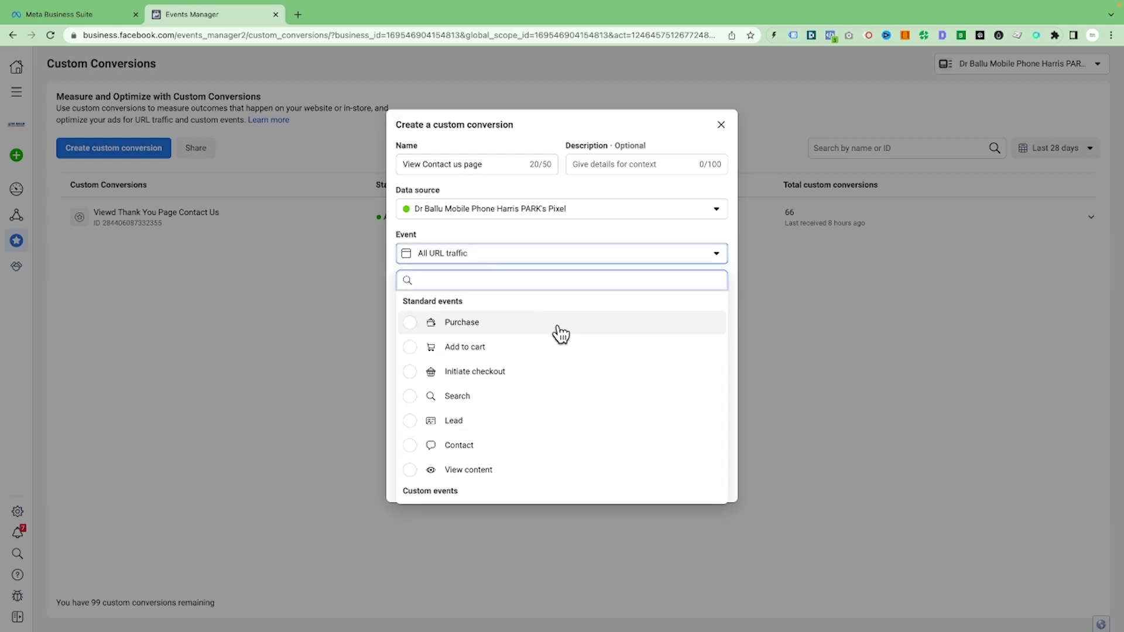
left_click(497, 222)
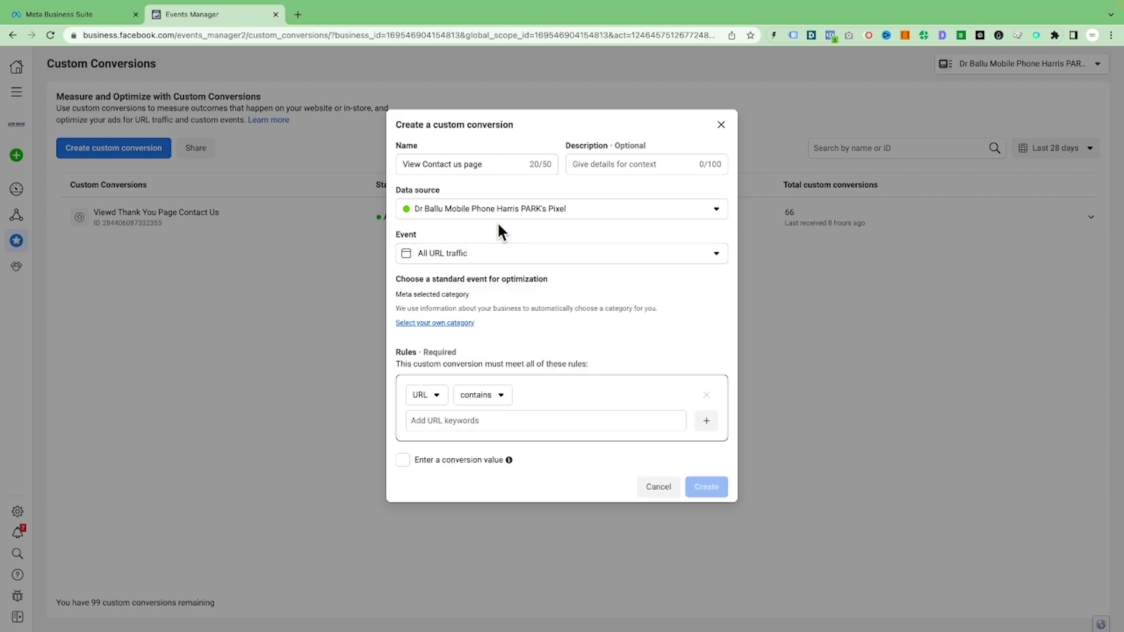
left_click(658, 260)
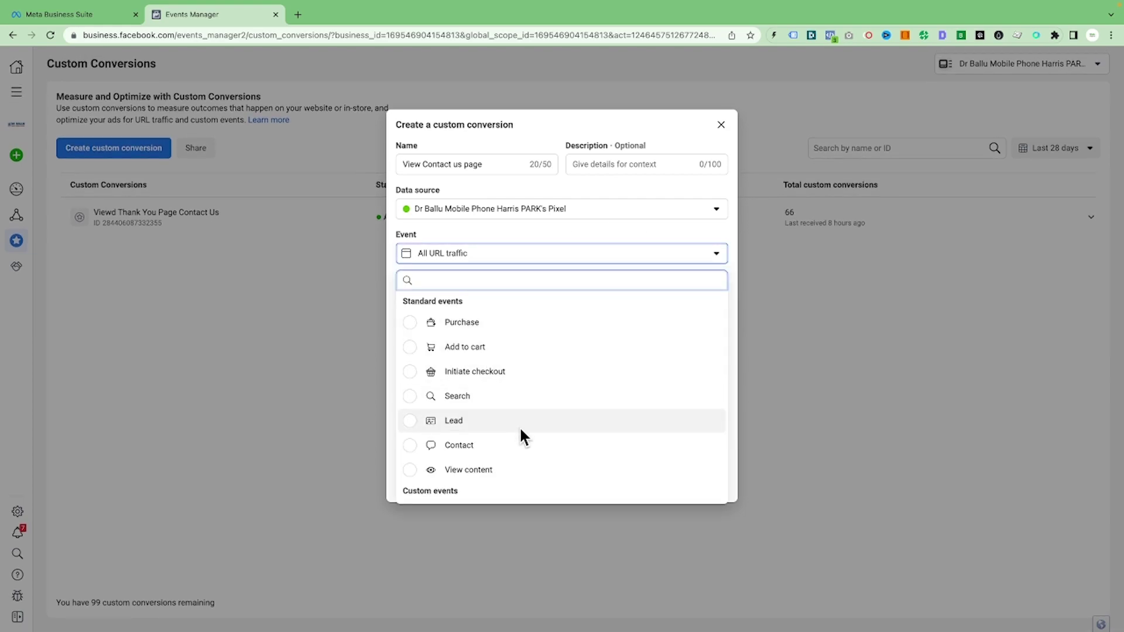
scroll(519, 427, "down", 1)
left_click(464, 387)
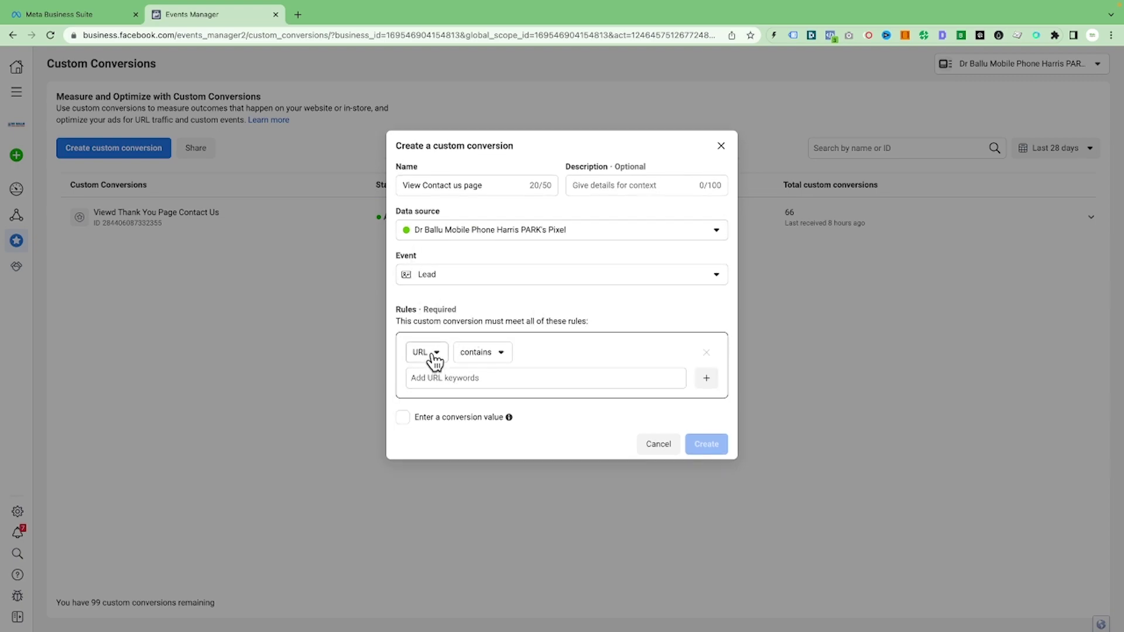
- Add a URL contains rule with the contact page address and create the conversion
left_click(492, 358)
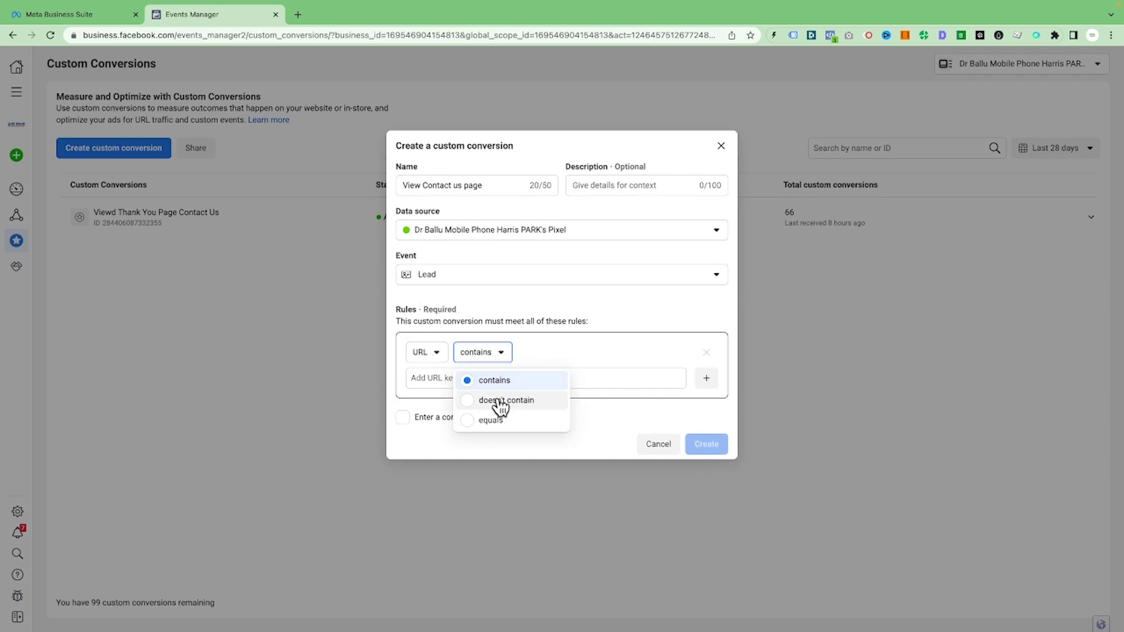
left_click(586, 360)
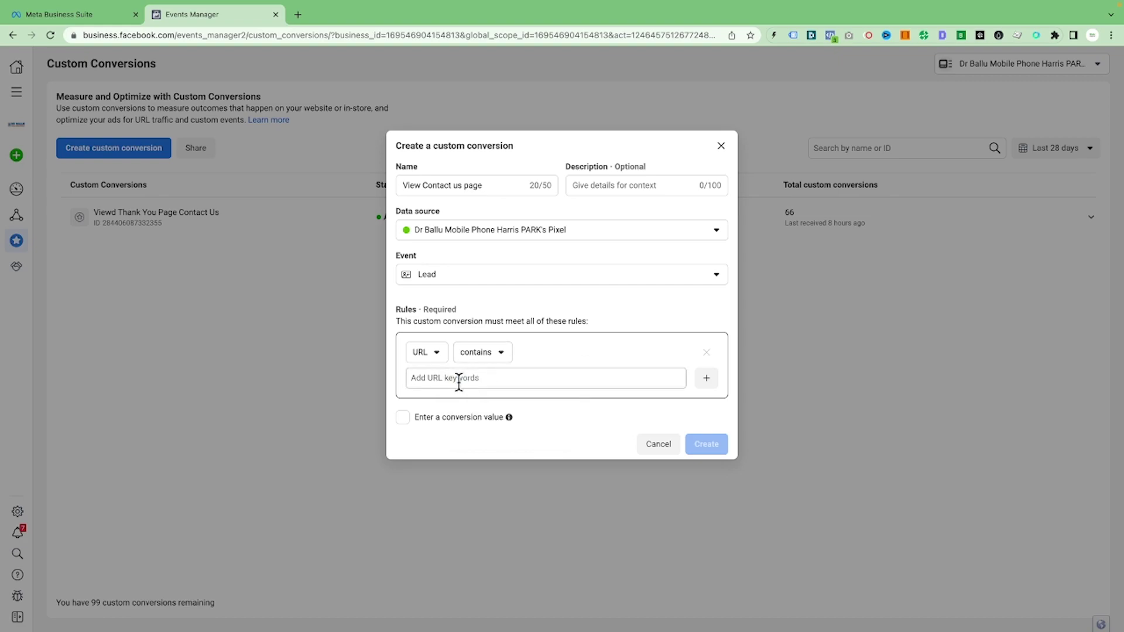
left_click(457, 380)
type("https://drmobileexpert.com.au/contact/")
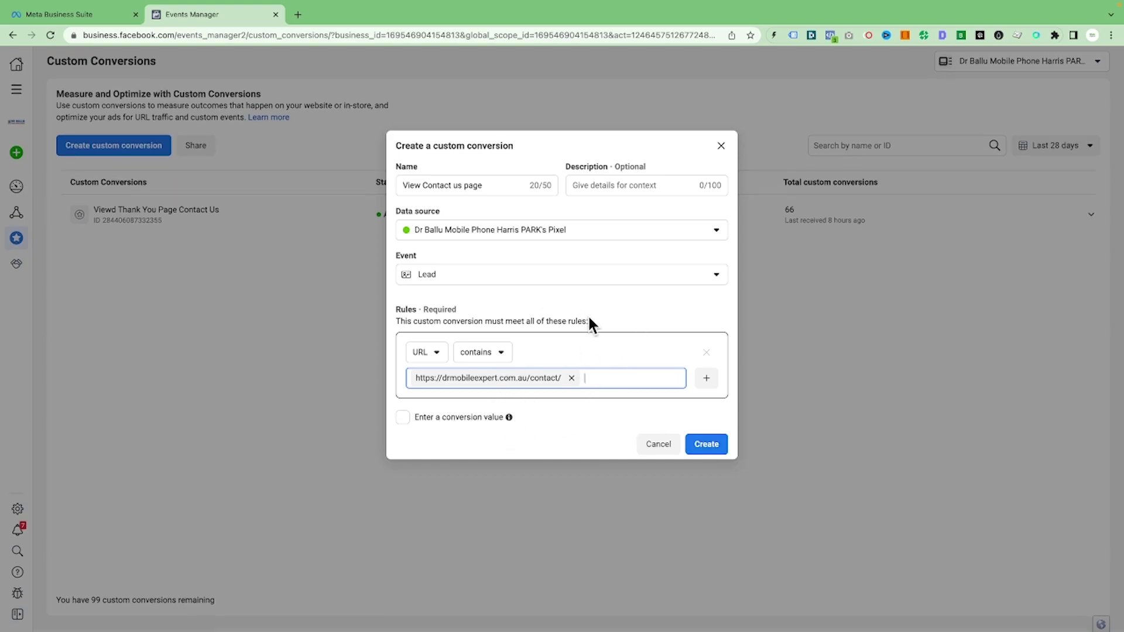
left_click(708, 445)
left_click(709, 286)
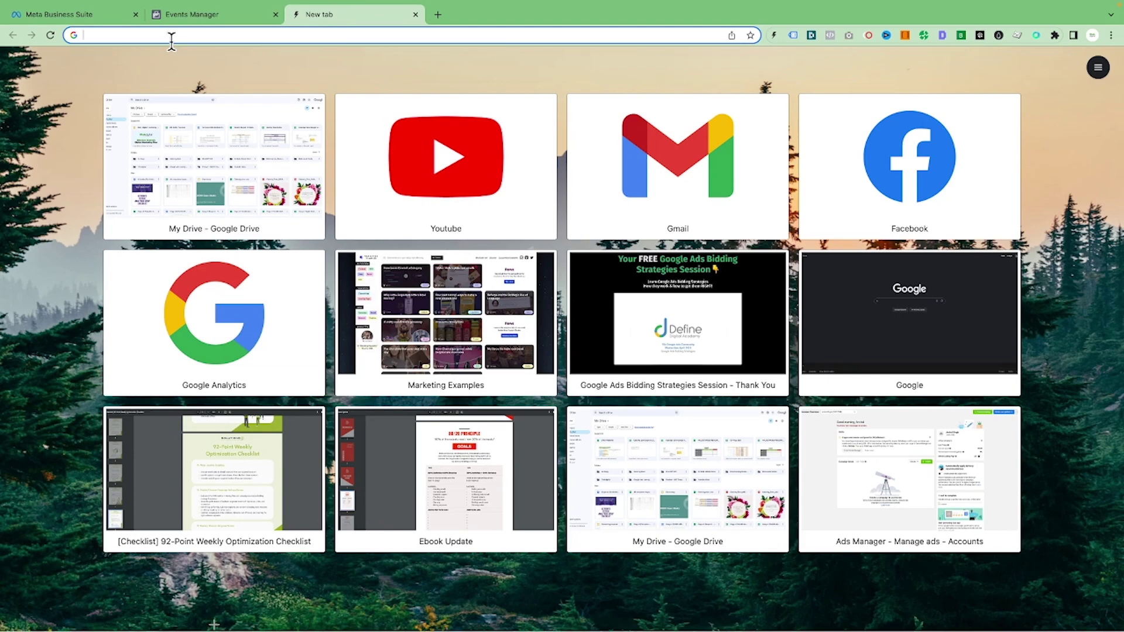
- Visit and reload the contact page to fire the Lead, then refresh the custom conversions list
type("https://drmobileexpert.com.au/contact/")
key("Return")
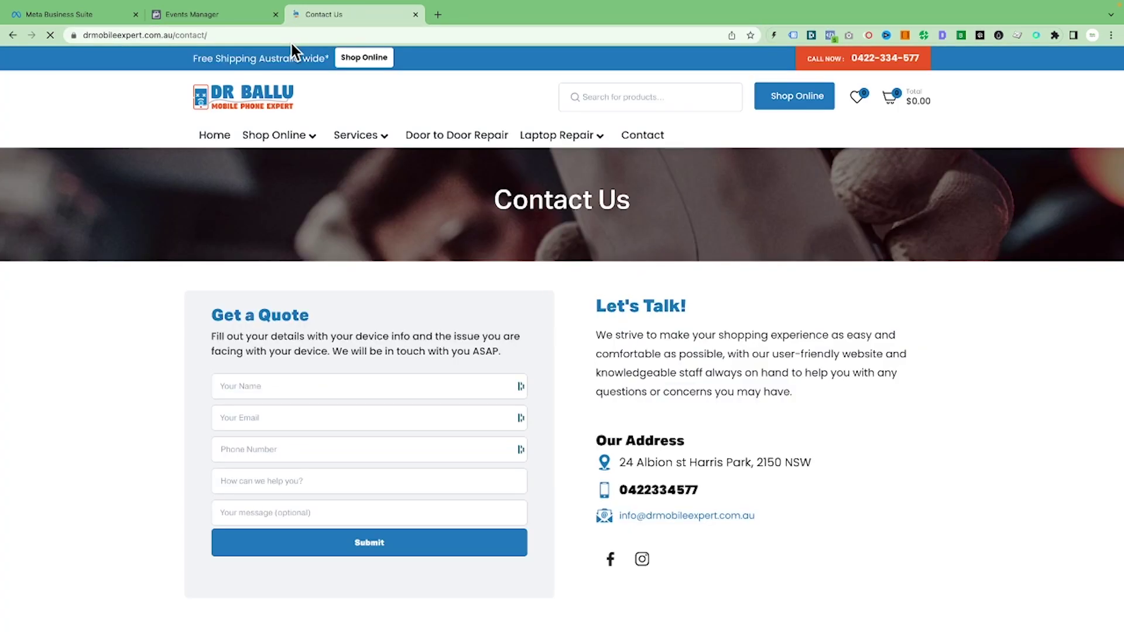
left_click(50, 35)
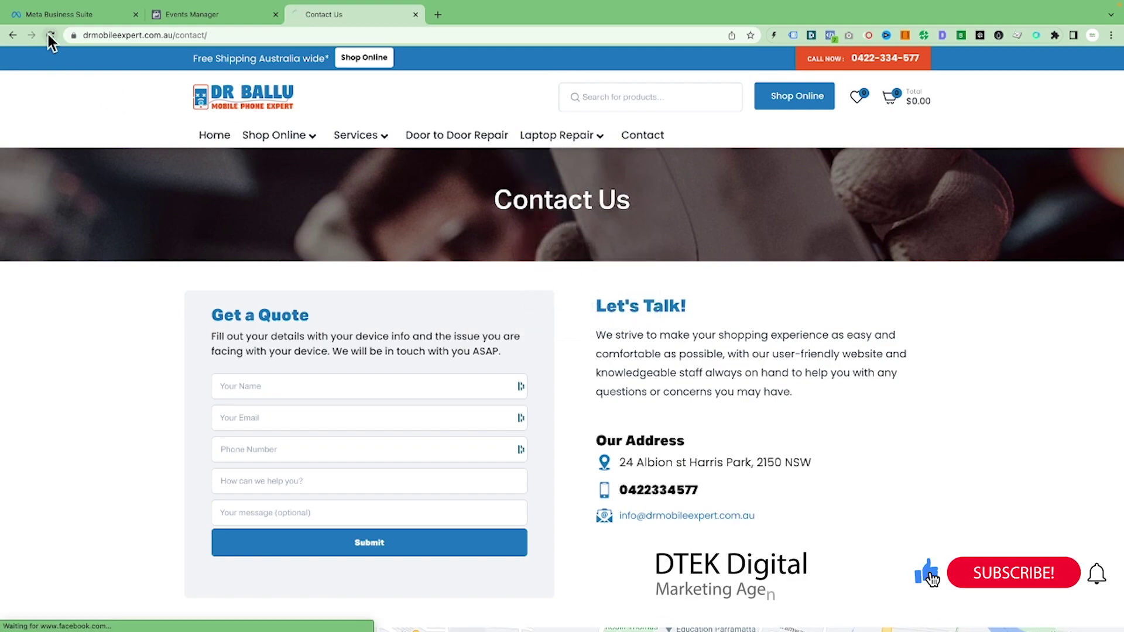
left_click(214, 15)
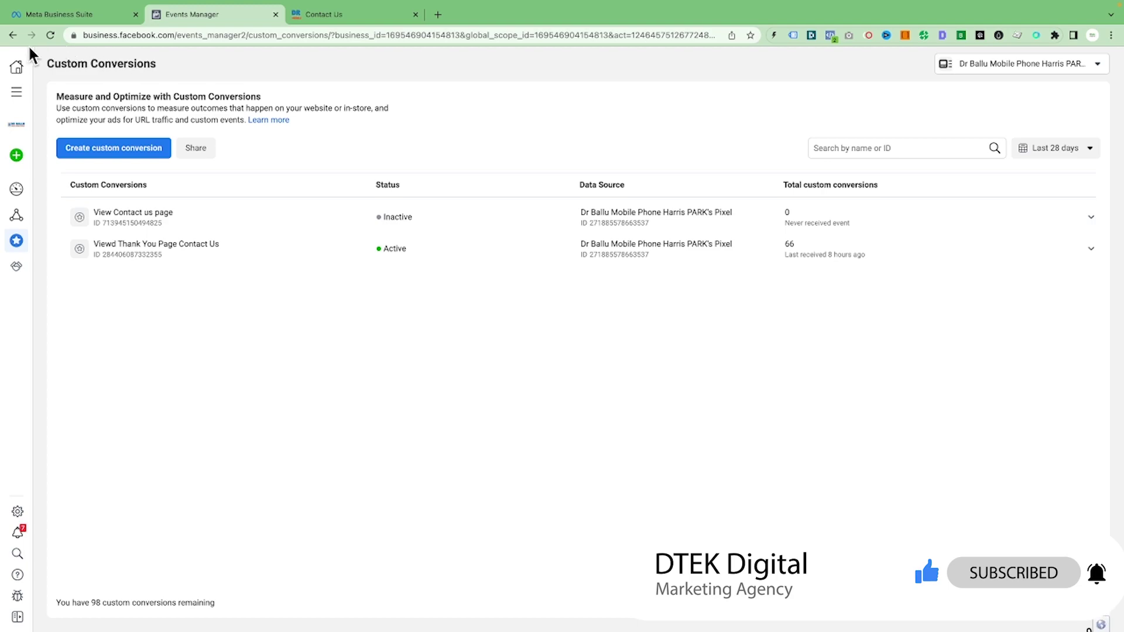
left_click(50, 36)
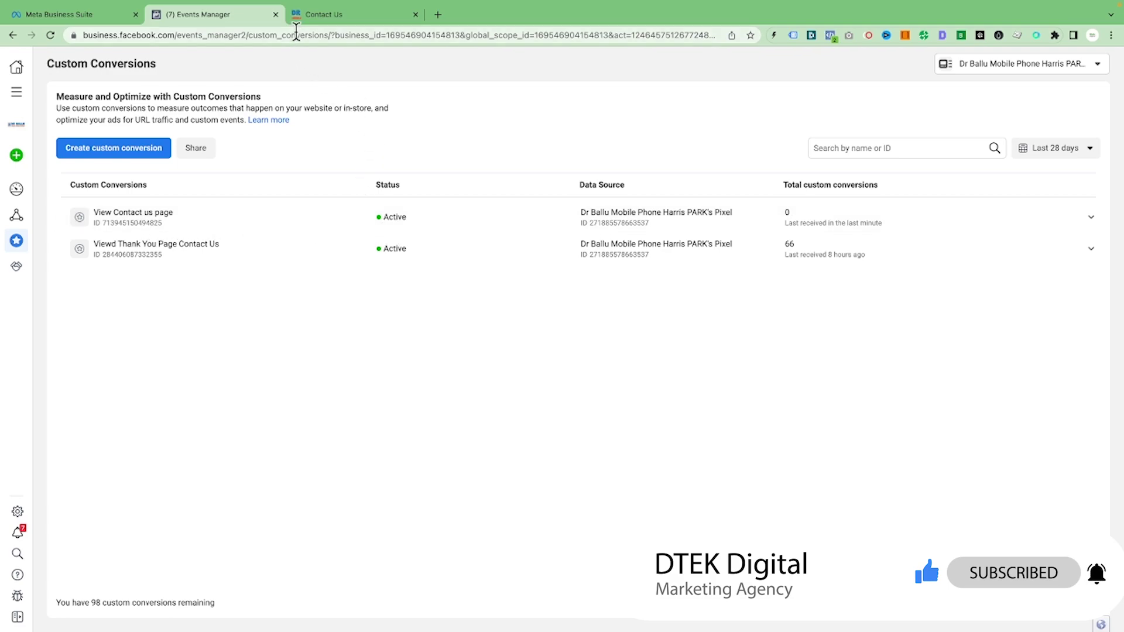
- Switch to Ads Manager and open the lead campaign's Broad Audience ad set for editing
left_click(93, 19)
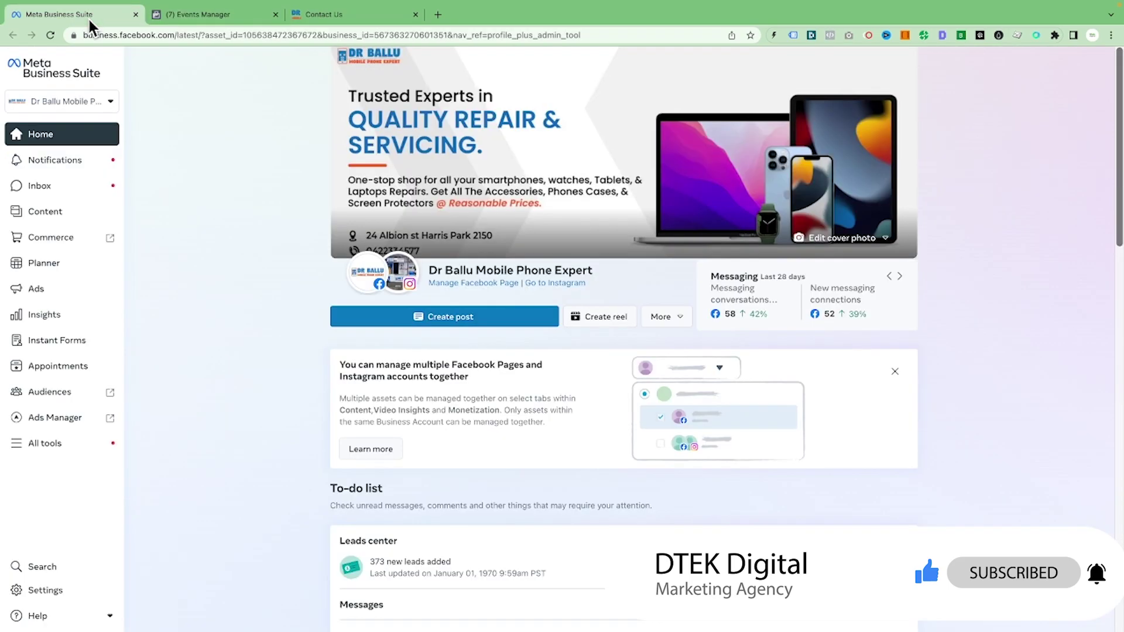
left_click(220, 20)
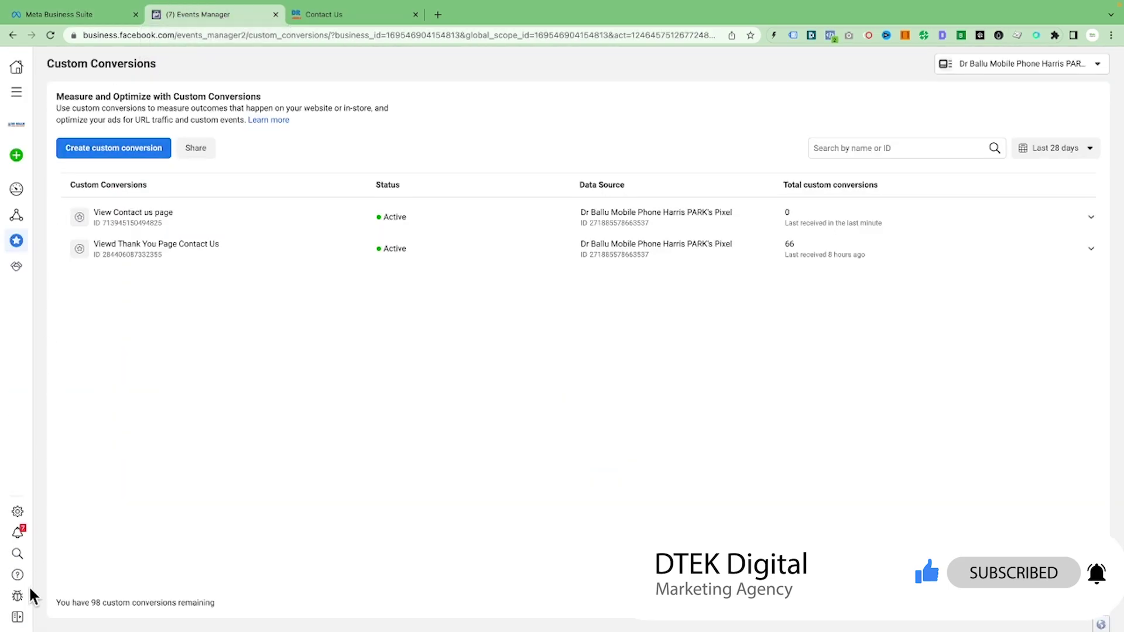
mouse_move(16, 188)
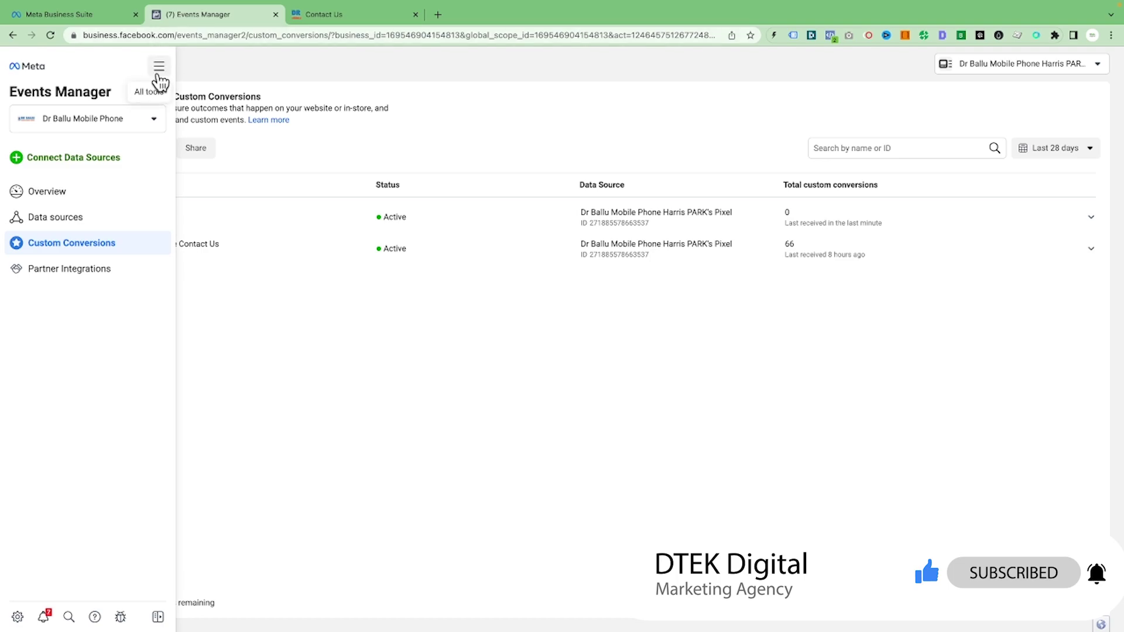
left_click(158, 71)
left_click(222, 132)
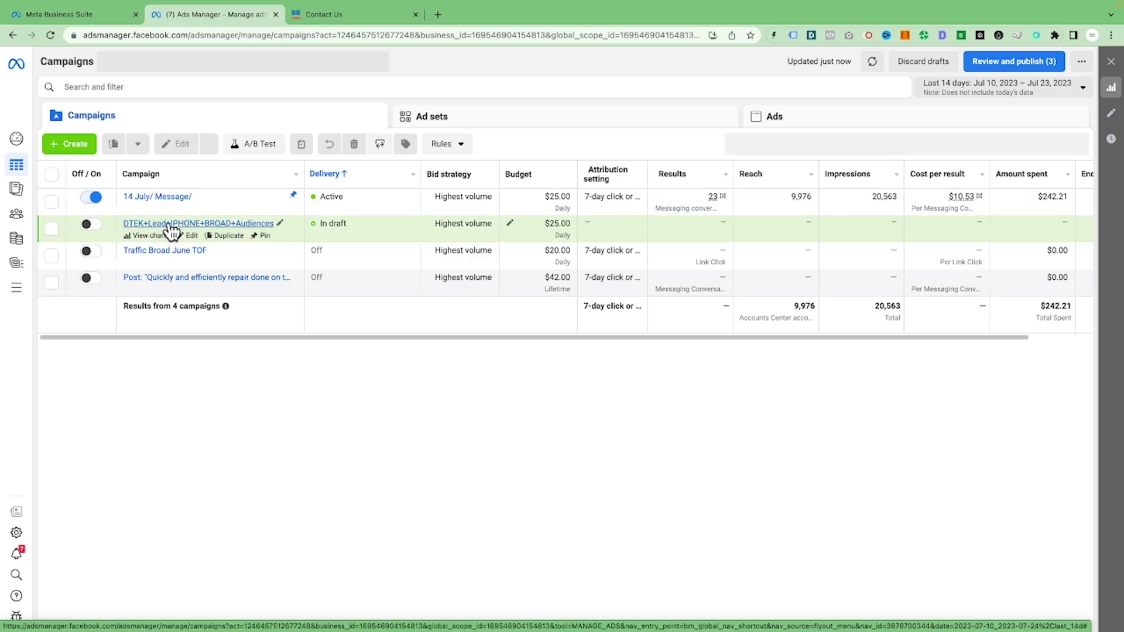
left_click(198, 225)
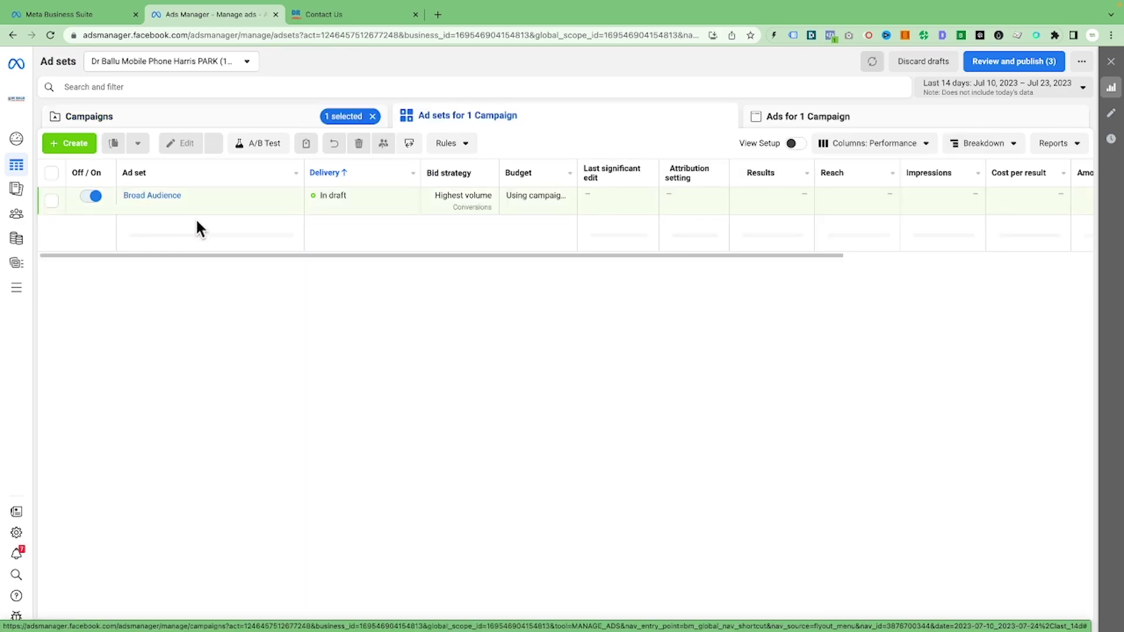
mouse_move(154, 196)
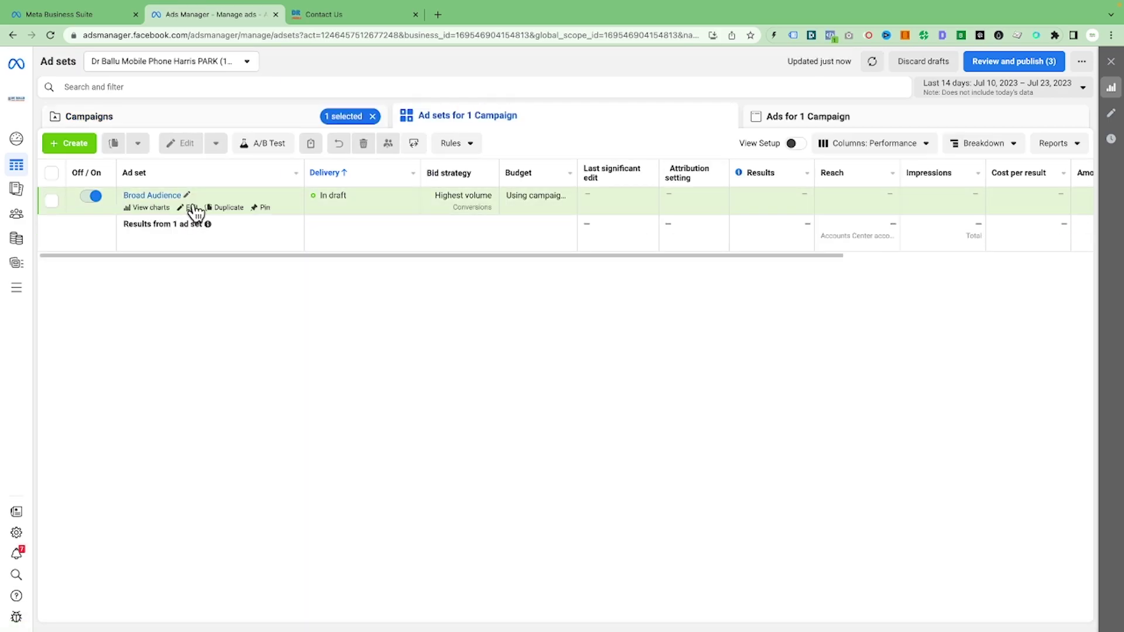
left_click(195, 208)
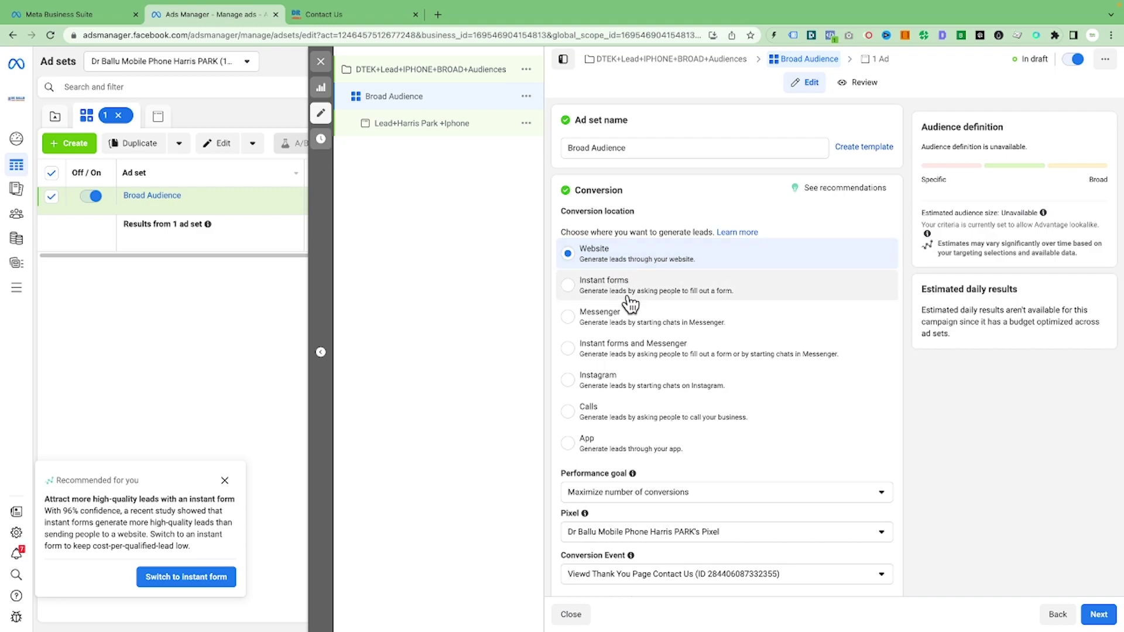
scroll(718, 369, "down", 2)
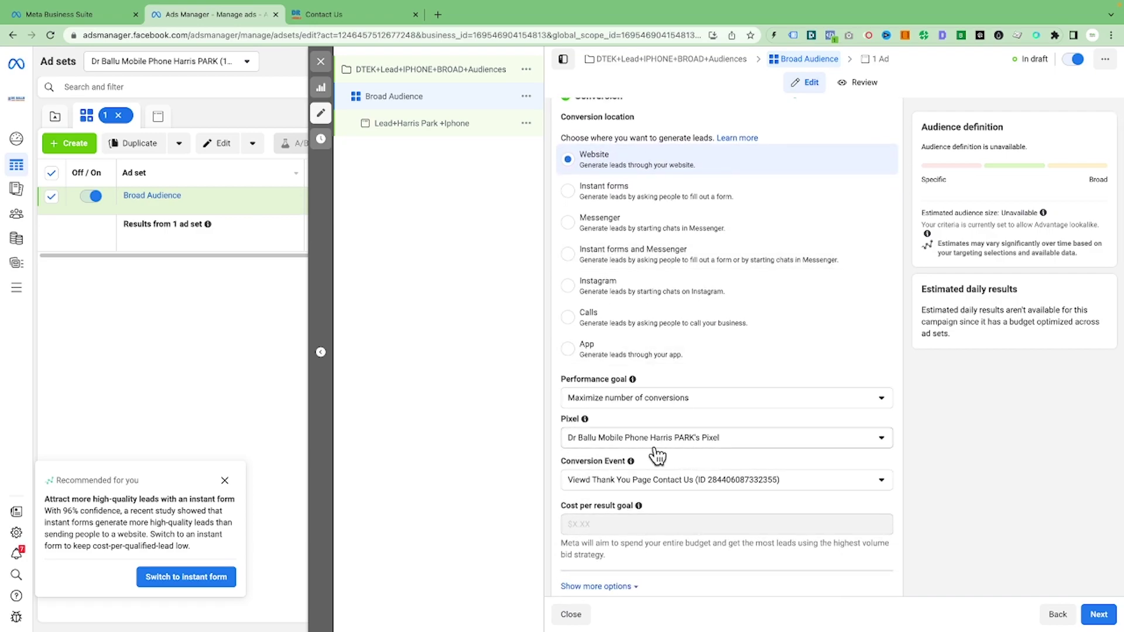
- Set the ad set's conversion event to View Contact us page
left_click(630, 489)
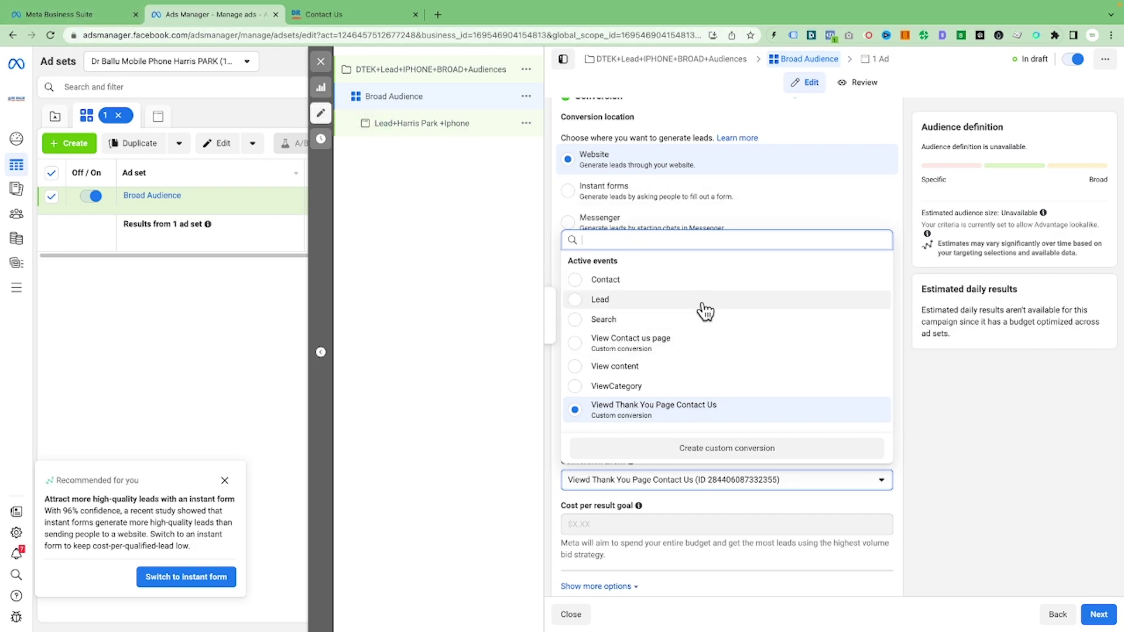
left_click(618, 343)
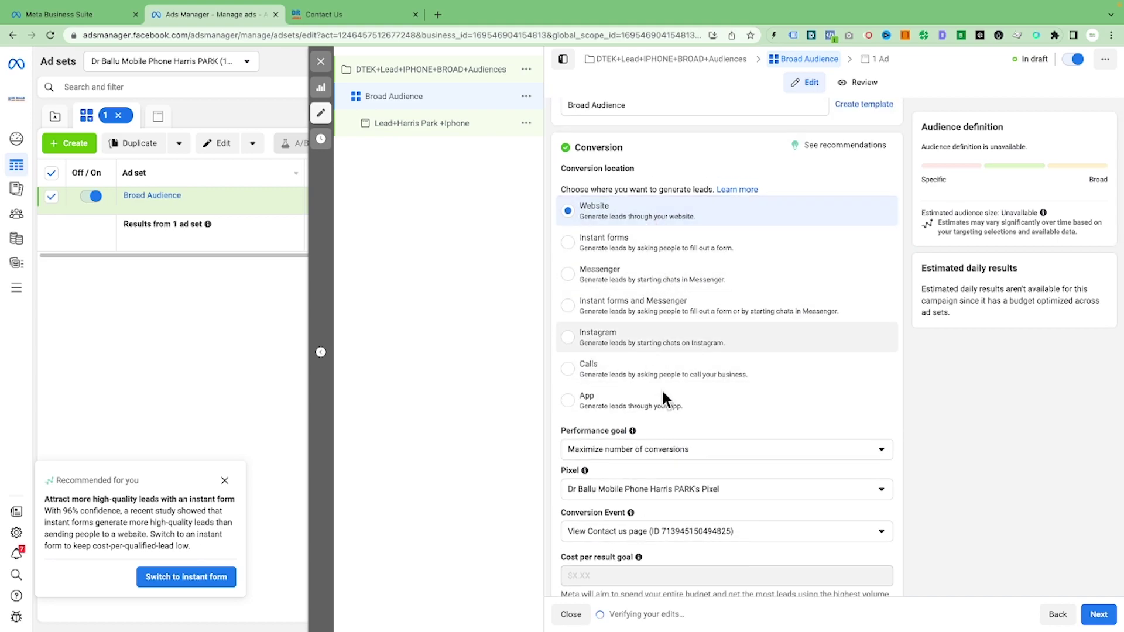
scroll(662, 390, "down", 2)
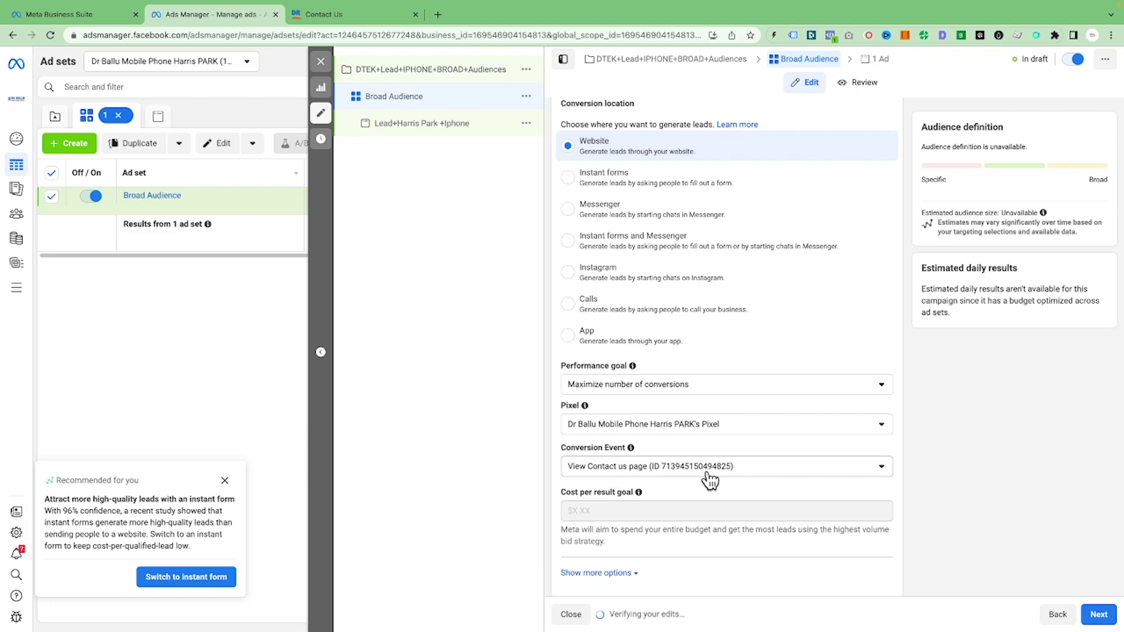
scroll(708, 469, "down", 4)
scroll(683, 563, "down", 1)
scroll(717, 557, "down", 3)
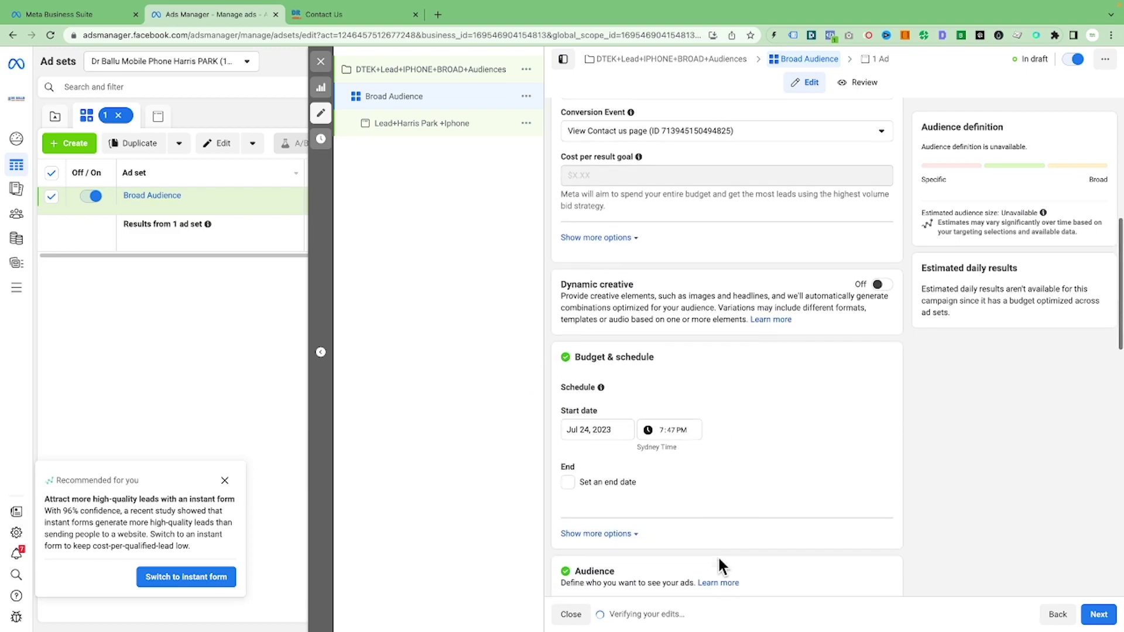
scroll(718, 556, "down", 3)
scroll(717, 555, "down", 4)
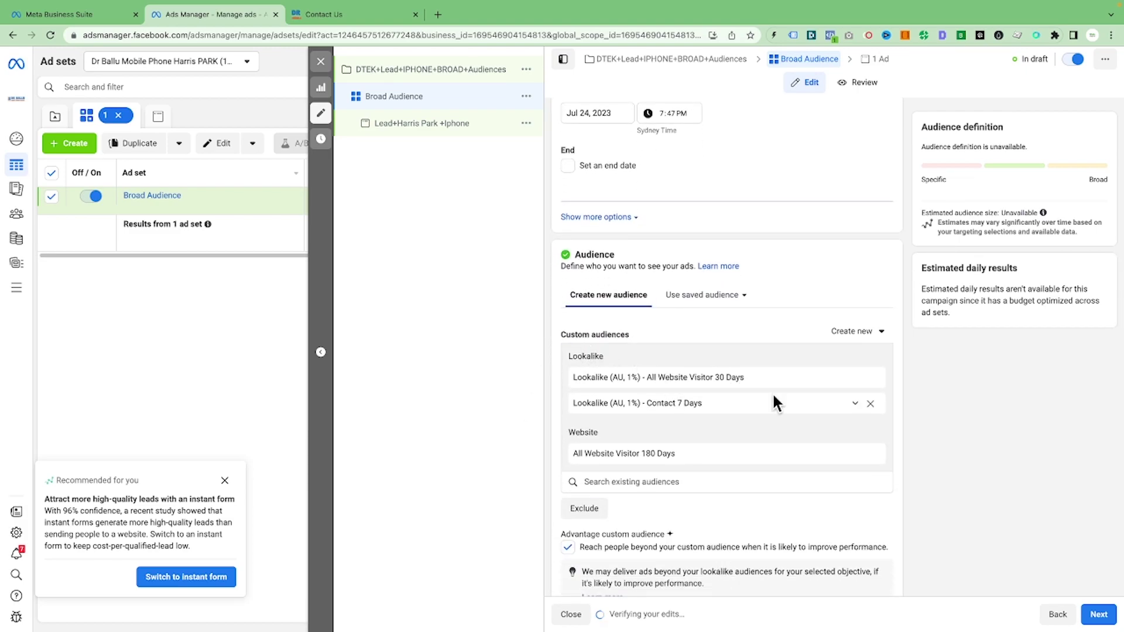
scroll(773, 395, "down", 2)
scroll(749, 346, "down", 2)
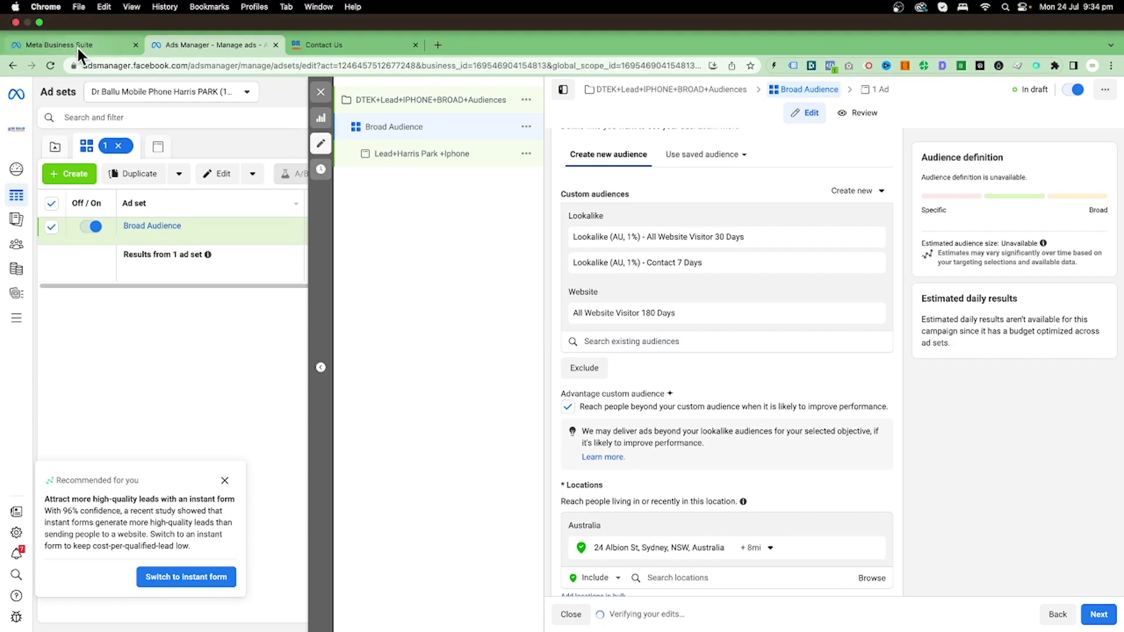
left_click(77, 46)
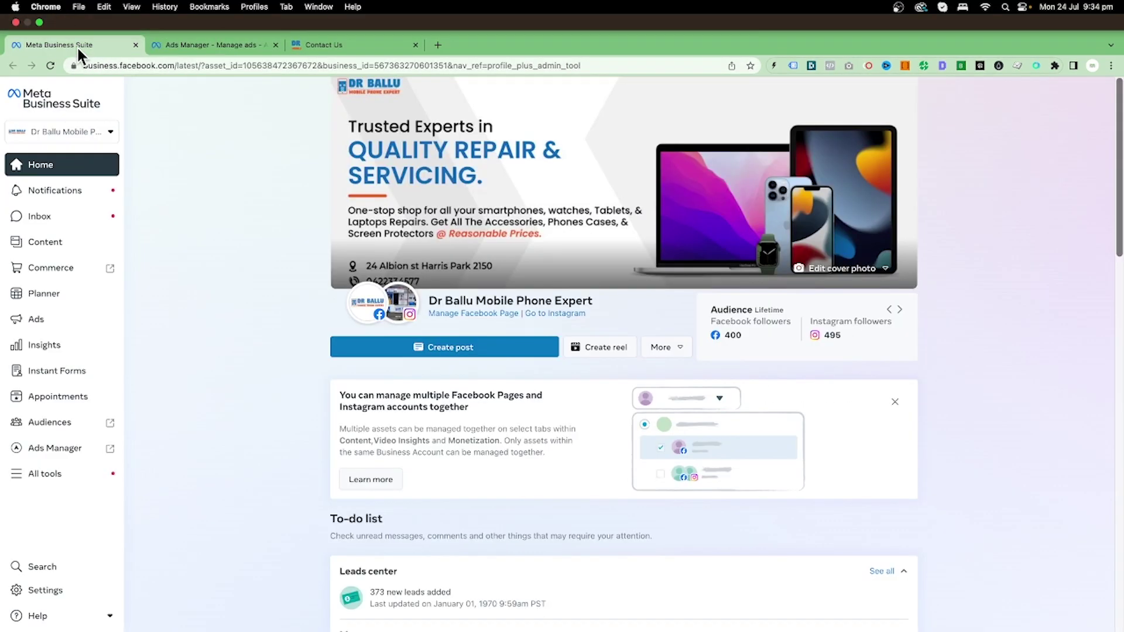
left_click(217, 51)
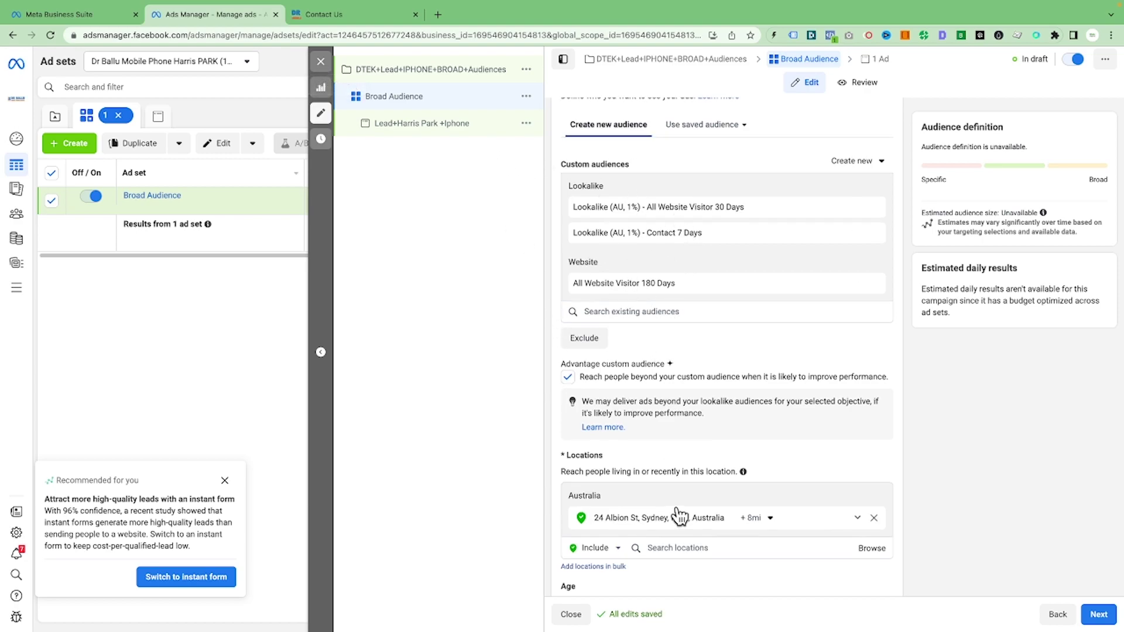
scroll(659, 439, "up", 1)
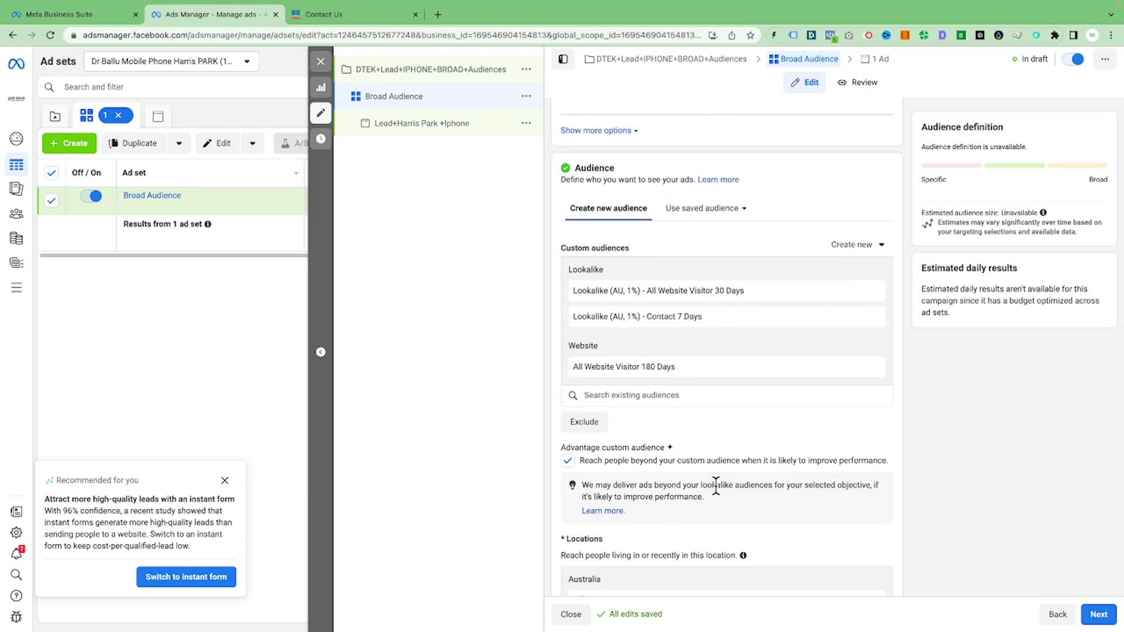
scroll(715, 486, "down", 2)
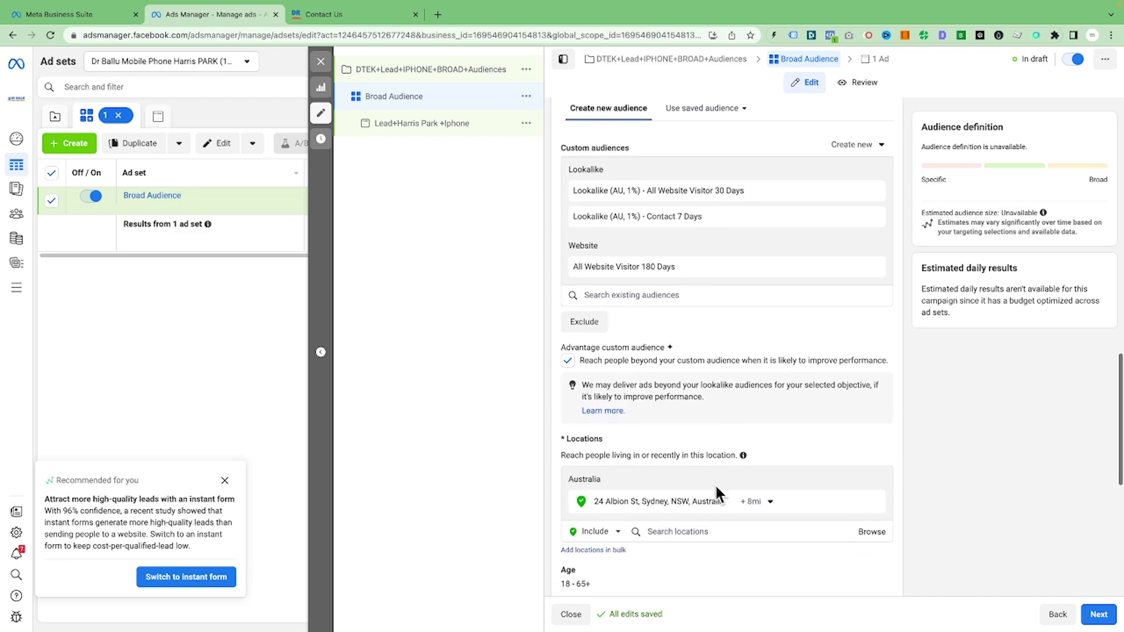